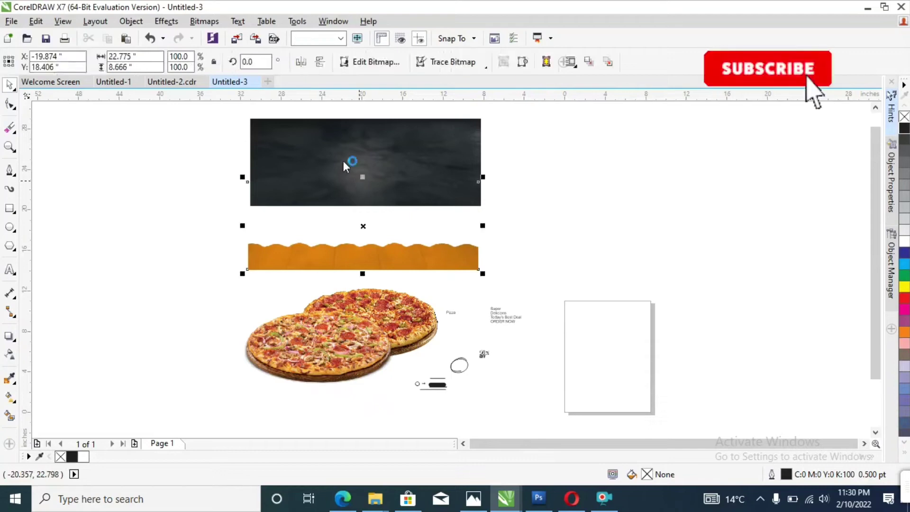
Step: Move the dark background aside and place the orange wavy strip along its bottom
{"action": "key", "text": "z"}
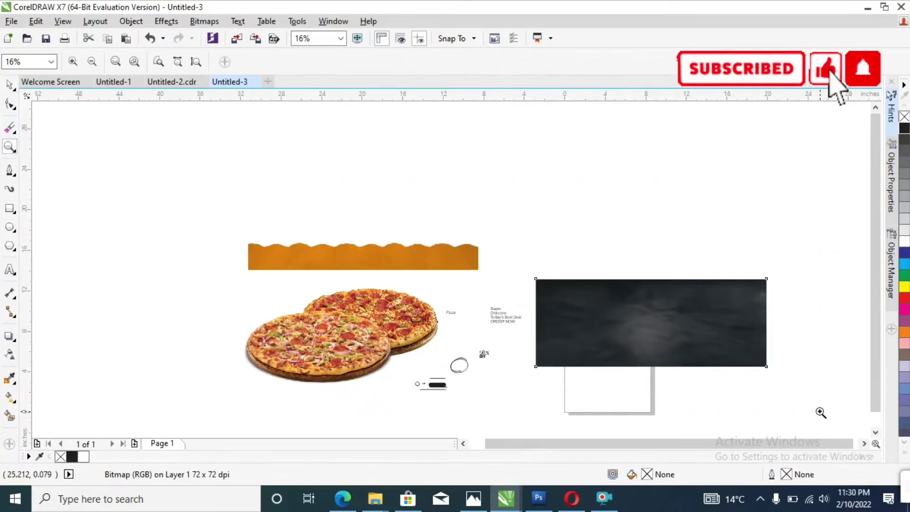
{"action": "scroll", "coordinate": [681, 354], "scroll_direction": "up", "scroll_amount": 1}
{"action": "key", "text": "space"}
{"action": "left_click_drag", "start_coordinate": [682, 354], "coordinate": [655, 234]}
{"action": "left_click", "coordinate": [335, 218]}
{"action": "left_click_drag", "start_coordinate": [334, 218], "coordinate": [690, 238]}
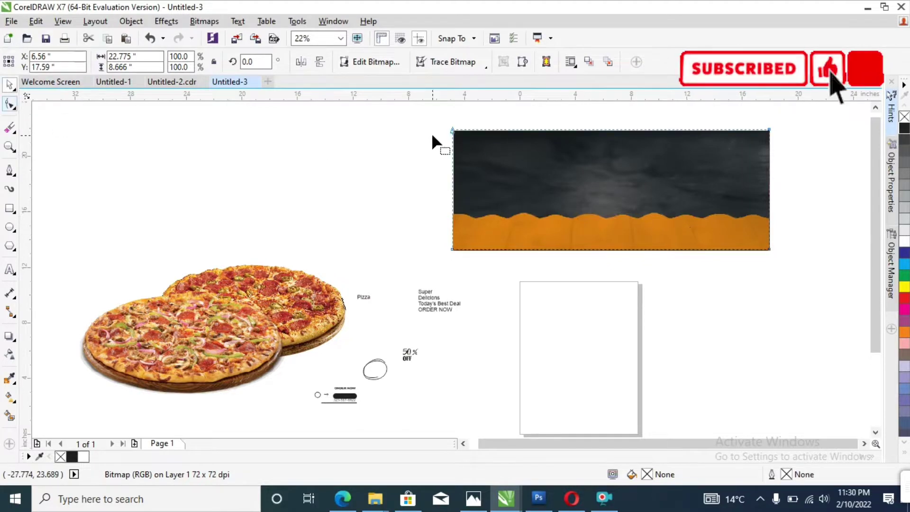
Step: Trim the dark background's top edge with the Shape tool to fit the strip
{"action": "key", "text": "F10"}
{"action": "left_click_drag", "start_coordinate": [419, 123], "coordinate": [832, 179]}
{"action": "mouse_move", "coordinate": [769, 130]}
{"action": "left_mouse_down"}
{"action": "mouse_move", "coordinate": [769, 203]}
{"action": "mouse_move", "coordinate": [380, 264]}
{"action": "left_mouse_up"}
{"action": "key", "text": "space"}
{"action": "scroll", "coordinate": [636, 242], "scroll_direction": "up", "scroll_amount": 1}
{"action": "scroll", "coordinate": [562, 290], "scroll_direction": "up", "scroll_amount": 1}
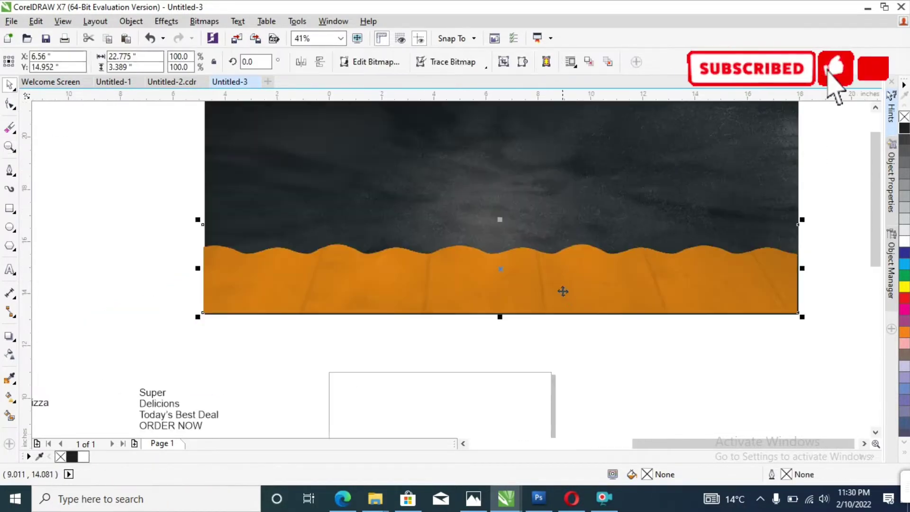
Step: Raise the orange strip's contrast to 12 in the Image Adjustment Lab
{"action": "key", "text": "Escape"}
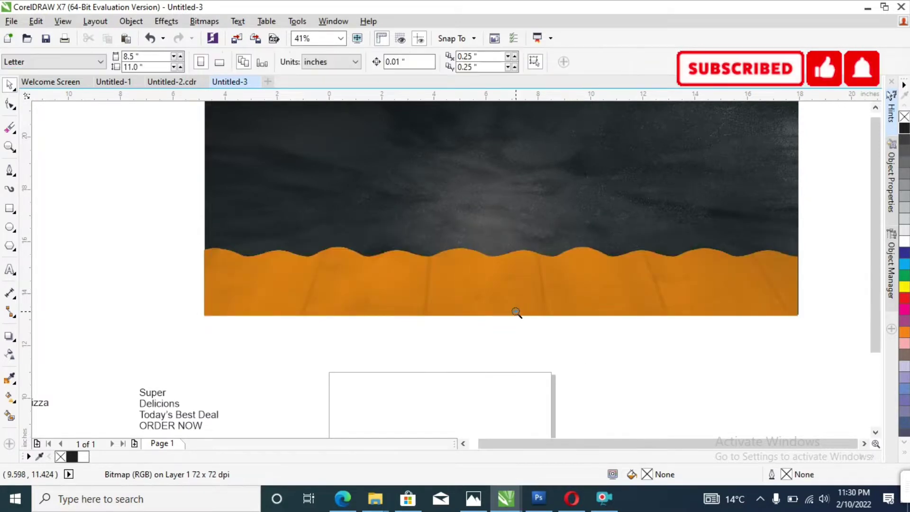
{"action": "scroll", "coordinate": [601, 249], "scroll_direction": "down", "scroll_amount": 2}
{"action": "left_click", "coordinate": [601, 249]}
{"action": "left_click", "coordinate": [203, 21]}
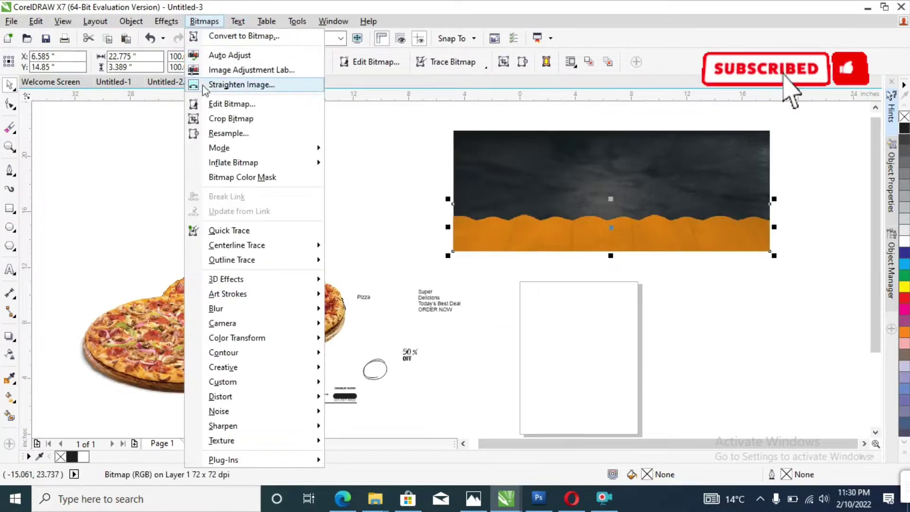
{"action": "left_click", "coordinate": [223, 69]}
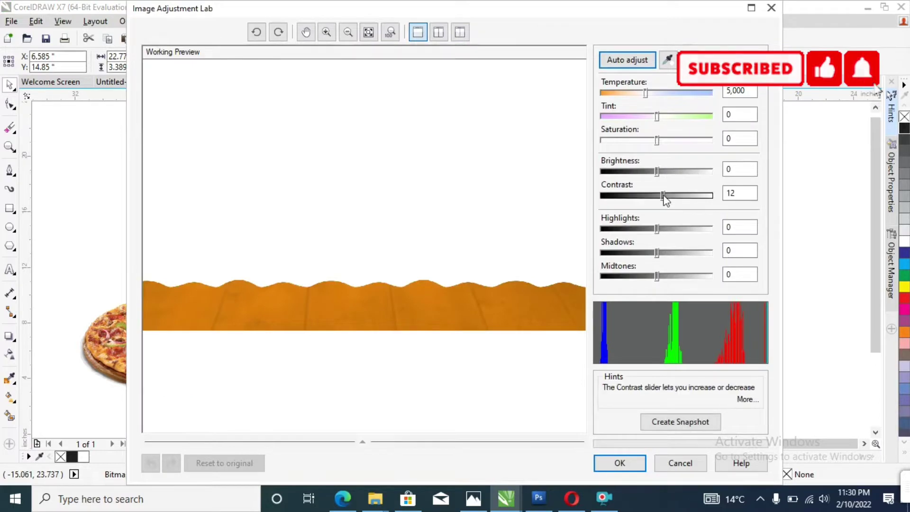
{"action": "left_click", "coordinate": [619, 462]}
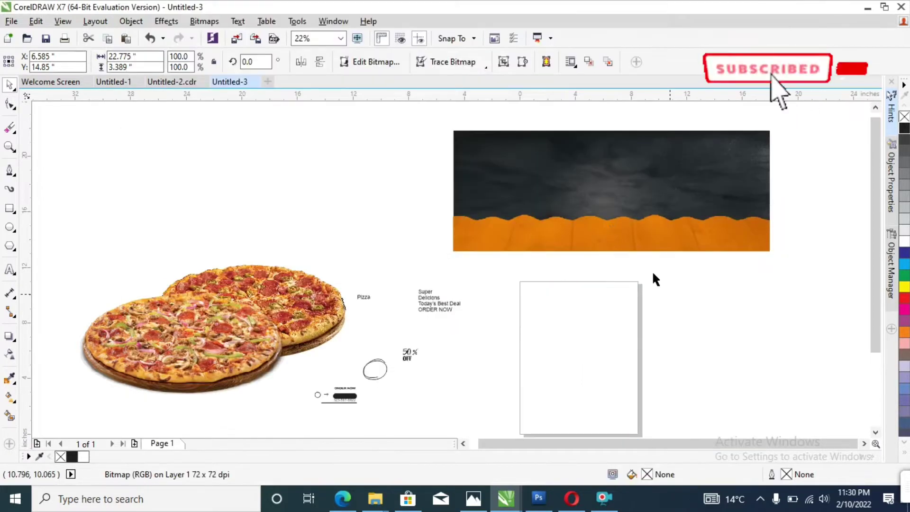
Step: Draw a rectangle frame matching the banner's size
{"action": "key", "text": "z"}
{"action": "left_click_drag", "start_coordinate": [422, 115], "coordinate": [806, 309]}
{"action": "left_click", "coordinate": [9, 210]}
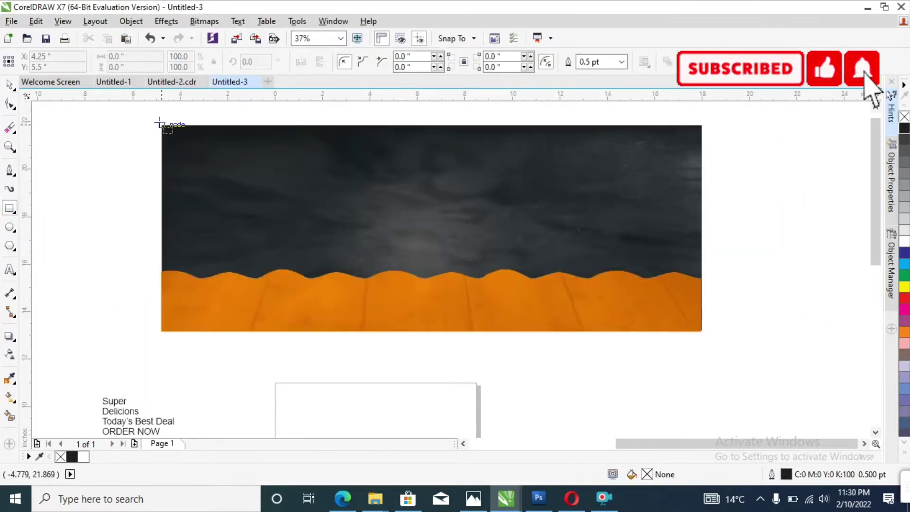
{"action": "left_click_drag", "start_coordinate": [161, 124], "coordinate": [698, 337]}
{"action": "key", "text": "z"}
{"action": "right_click", "coordinate": [454, 230]}
{"action": "key", "text": "ctrl+z"}
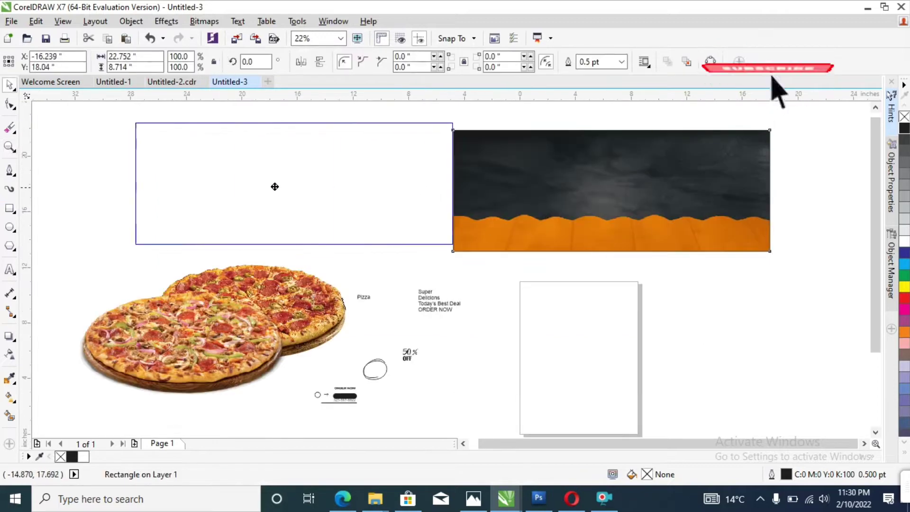
Step: Group background and strip, PowerClip them into the rectangle, and place the Pizza text over it
{"action": "left_click_drag", "start_coordinate": [790, 119], "coordinate": [427, 271]}
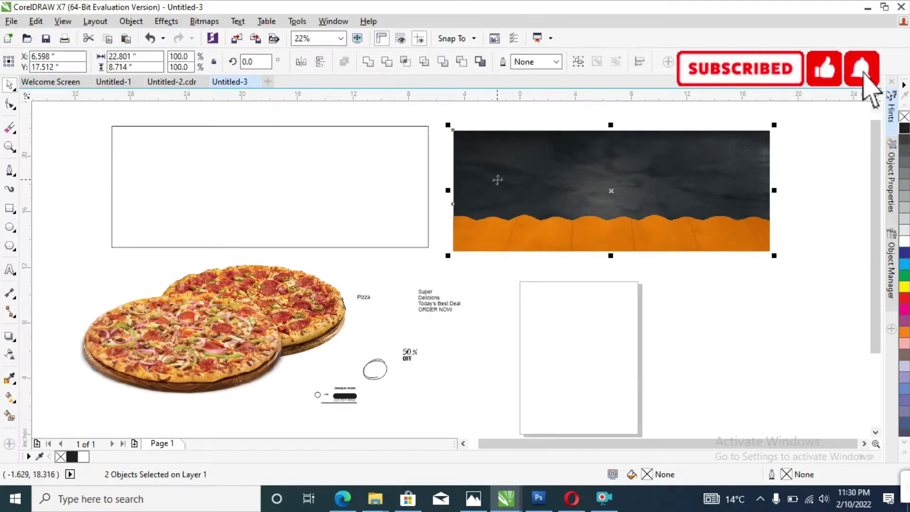
{"action": "key", "text": "ctrl+g"}
{"action": "right_click", "coordinate": [497, 179]}
{"action": "left_click", "coordinate": [529, 147]}
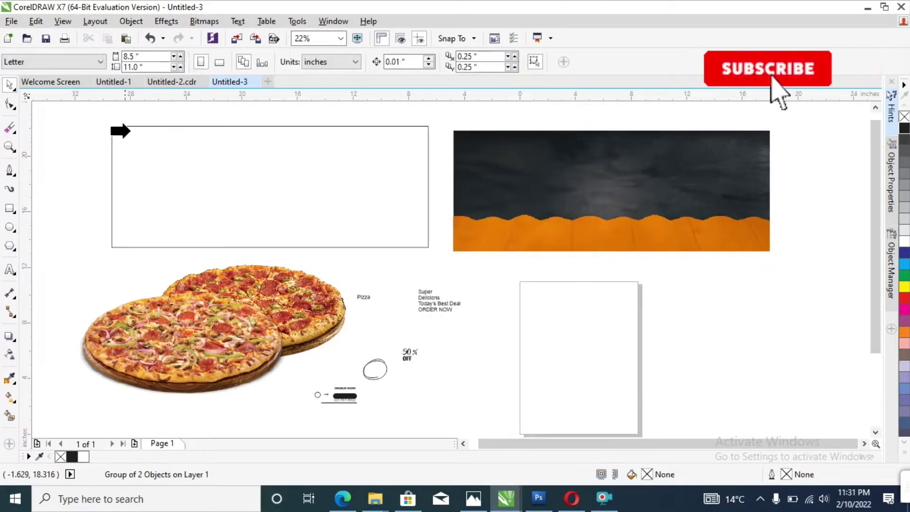
{"action": "left_click", "coordinate": [114, 128]}
{"action": "left_click_drag", "start_coordinate": [217, 170], "coordinate": [512, 193]}
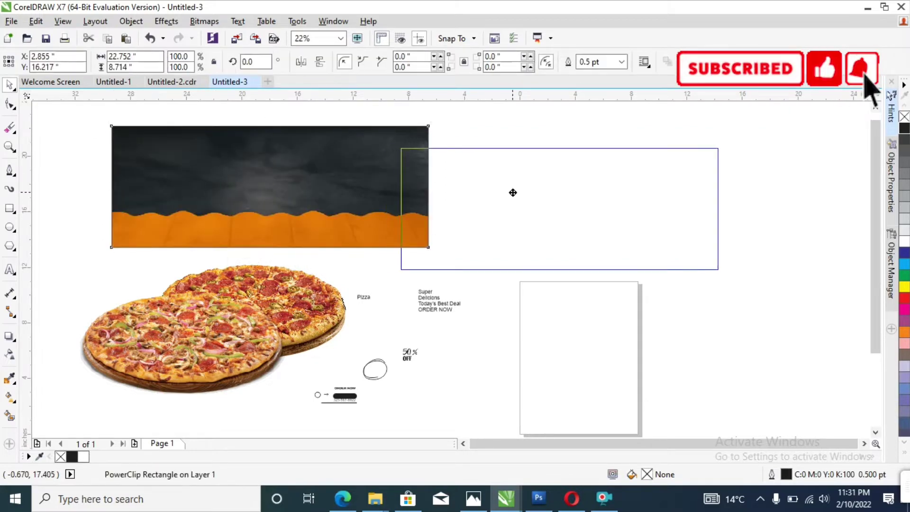
{"action": "mouse_move", "coordinate": [364, 296]}
{"action": "left_mouse_down"}
{"action": "mouse_move", "coordinate": [440, 202]}
{"action": "mouse_move", "coordinate": [531, 301]}
{"action": "left_mouse_up"}
Step: Set the Pizza text in the Beyond The Mountains font, raised on the banner
{"action": "key", "text": "z"}
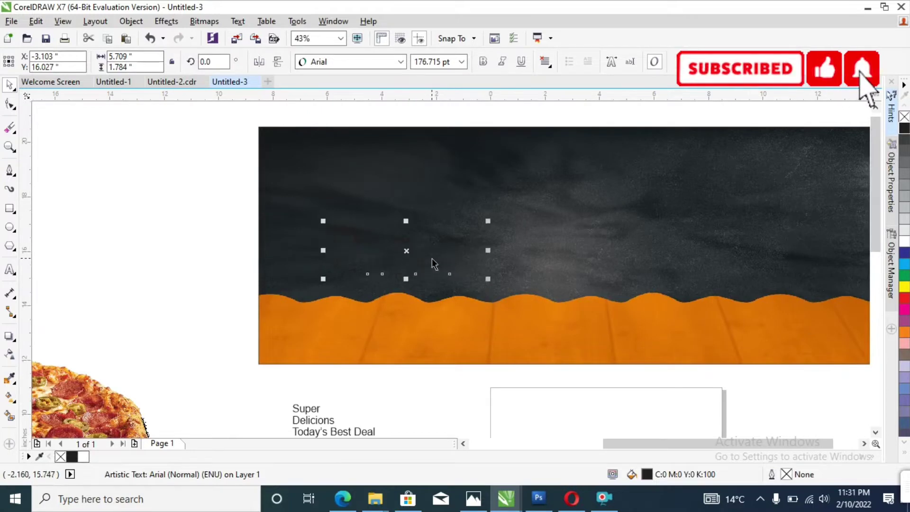
{"action": "left_click", "coordinate": [431, 258]}
{"action": "left_click", "coordinate": [420, 270]}
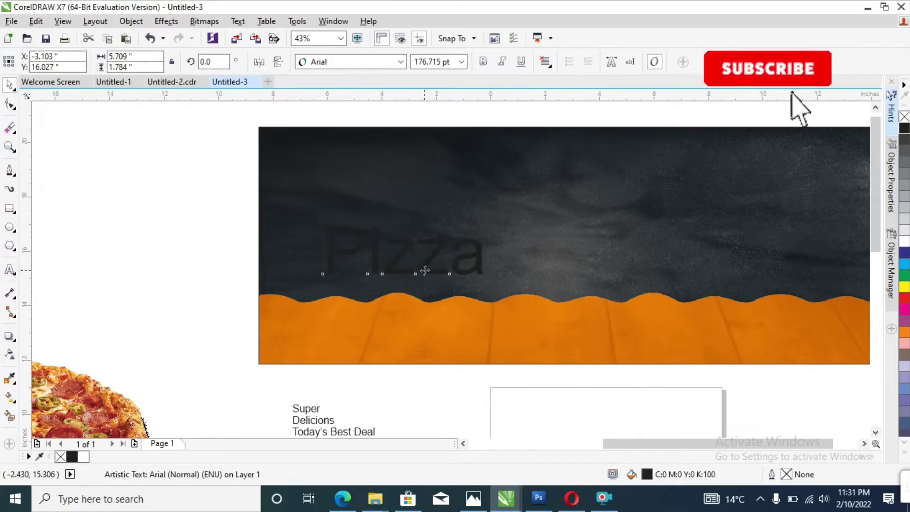
{"action": "left_click_drag", "start_coordinate": [420, 270], "coordinate": [423, 221]}
{"action": "left_click", "coordinate": [401, 63]}
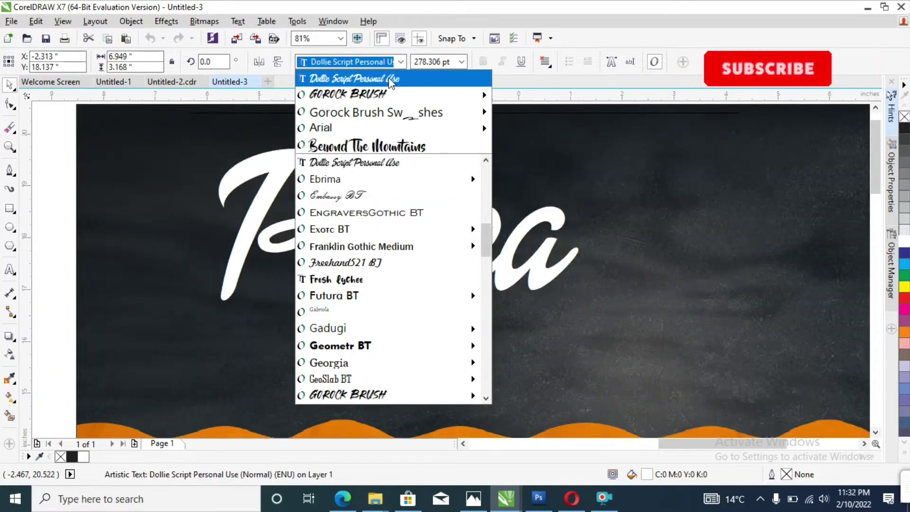
{"action": "left_click", "coordinate": [384, 142]}
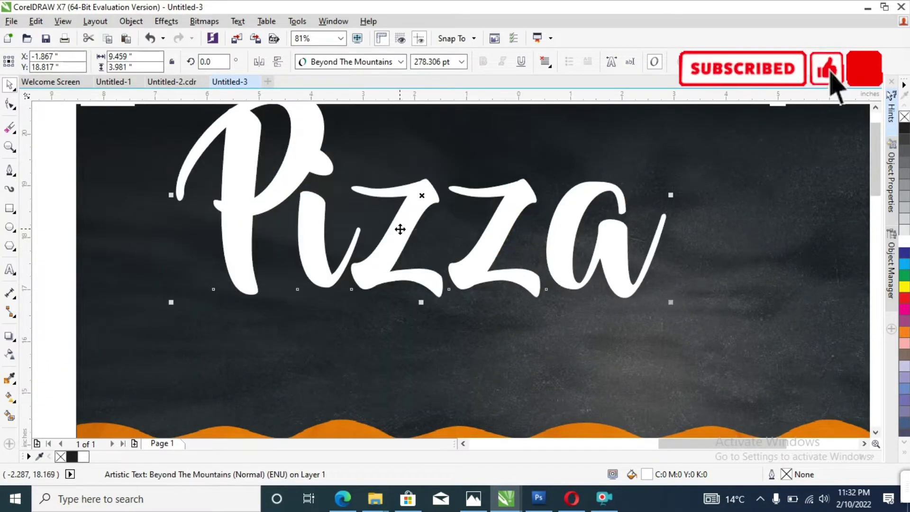
{"action": "mouse_move", "coordinate": [385, 142]}
{"action": "left_mouse_down"}
{"action": "mouse_move", "coordinate": [390, 280]}
{"action": "mouse_move", "coordinate": [401, 274]}
{"action": "left_mouse_up"}
Step: Resize and position the Pizza headline, then move the Super text block up and left
{"action": "left_click", "coordinate": [662, 341]}
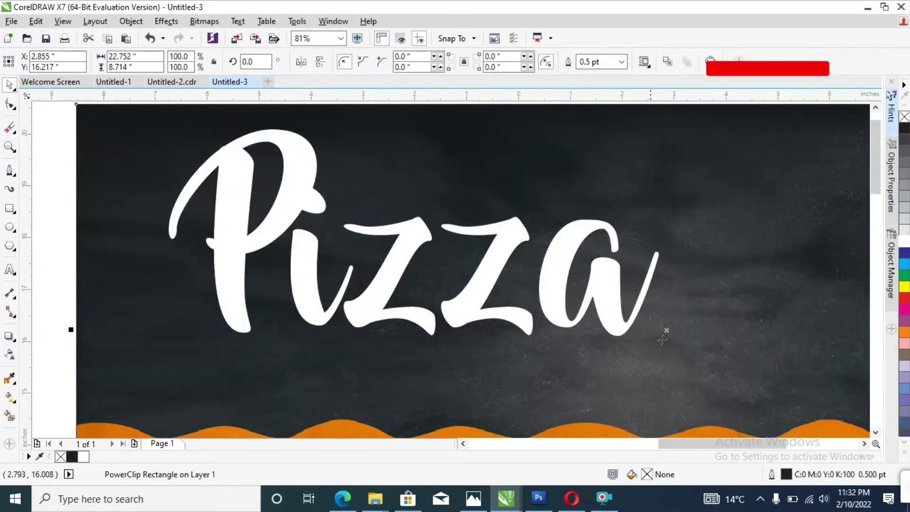
{"action": "left_click", "coordinate": [314, 280]}
{"action": "left_click_drag", "start_coordinate": [663, 341], "coordinate": [635, 328]}
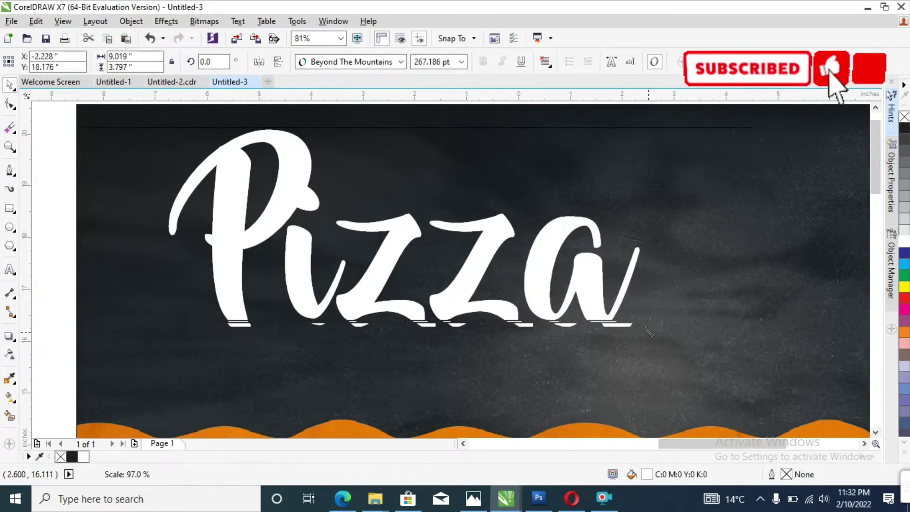
{"action": "scroll", "coordinate": [460, 147], "scroll_direction": "down", "scroll_amount": 3}
{"action": "left_click_drag", "start_coordinate": [424, 232], "coordinate": [425, 241]}
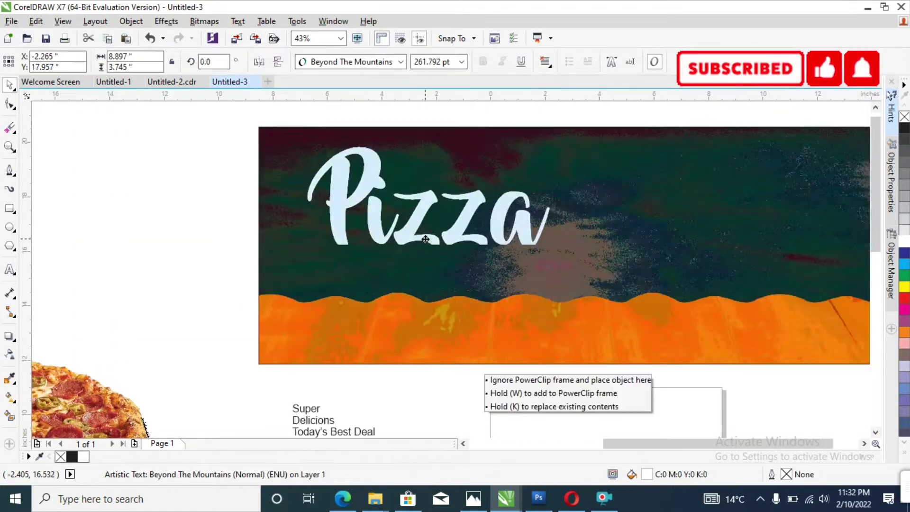
{"action": "left_click_drag", "start_coordinate": [313, 420], "coordinate": [305, 407]}
Step: Split 'Super' into its own Dollie Script Personal Use text, enlarged above Pizza
{"action": "left_click_drag", "start_coordinate": [226, 310], "coordinate": [166, 176]}
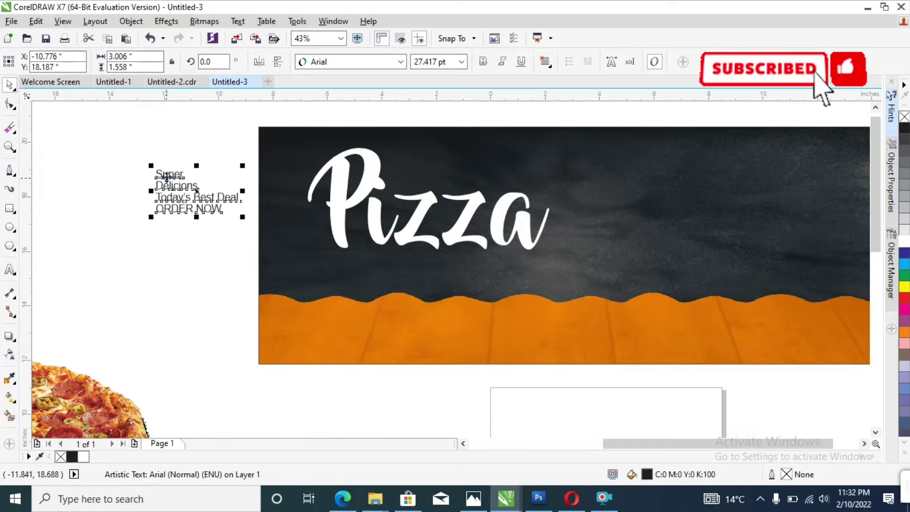
{"action": "left_click", "coordinate": [8, 270]}
{"action": "key", "text": "Delete"}
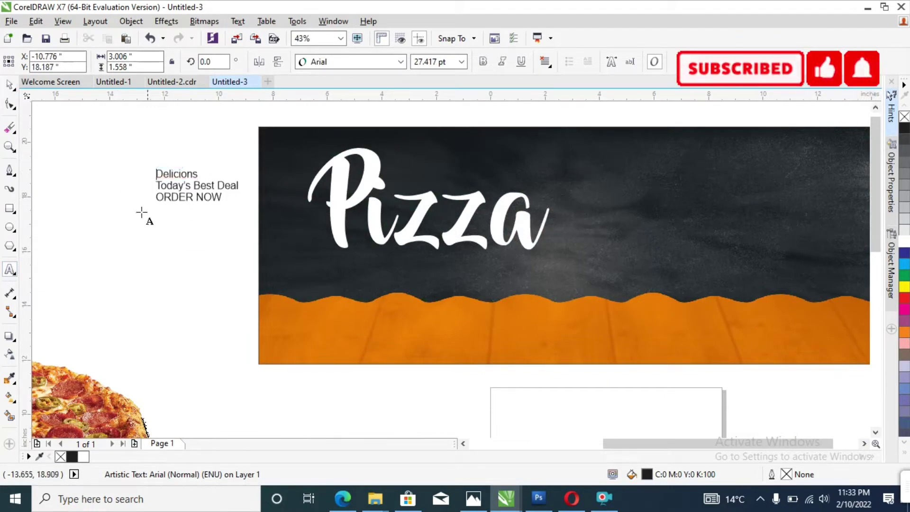
{"action": "left_click", "coordinate": [402, 62]}
{"action": "left_click", "coordinate": [342, 106]}
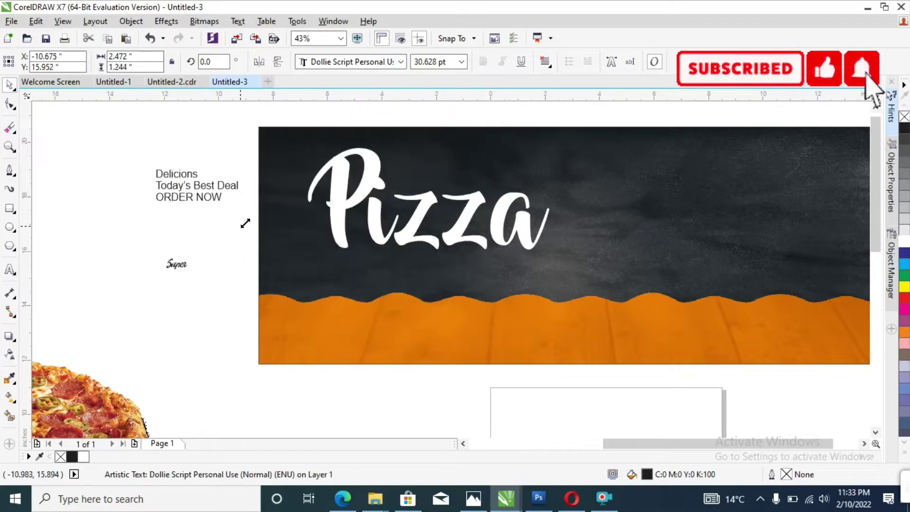
{"action": "left_click_drag", "start_coordinate": [245, 223], "coordinate": [248, 224]}
{"action": "left_click_drag", "start_coordinate": [209, 246], "coordinate": [424, 169]}
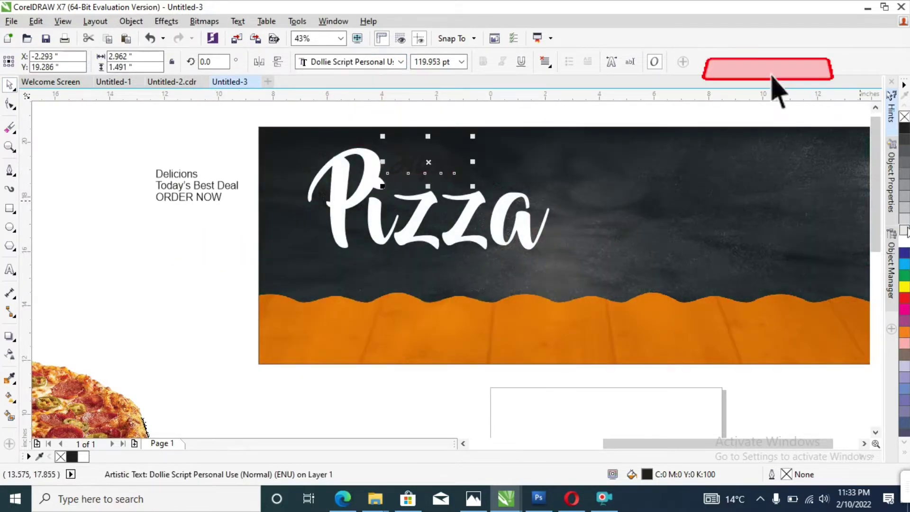
{"action": "left_click", "coordinate": [140, 114]}
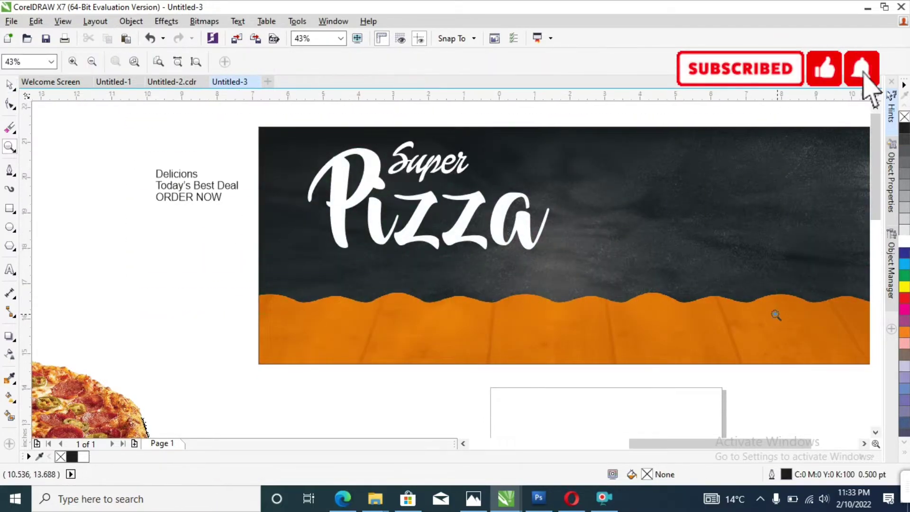
{"action": "scroll", "coordinate": [774, 314], "scroll_direction": "up", "scroll_amount": 1}
{"action": "left_click", "coordinate": [116, 223]}
Step: Apply the Gorock Brush font to both Delicions and Super, nudging SUPER up
{"action": "double_click", "coordinate": [127, 223]}
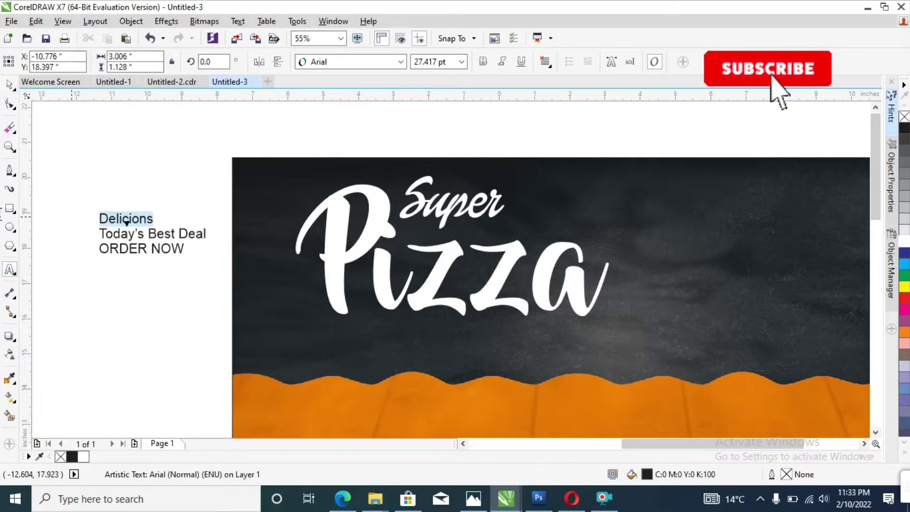
{"action": "left_click", "coordinate": [139, 323]}
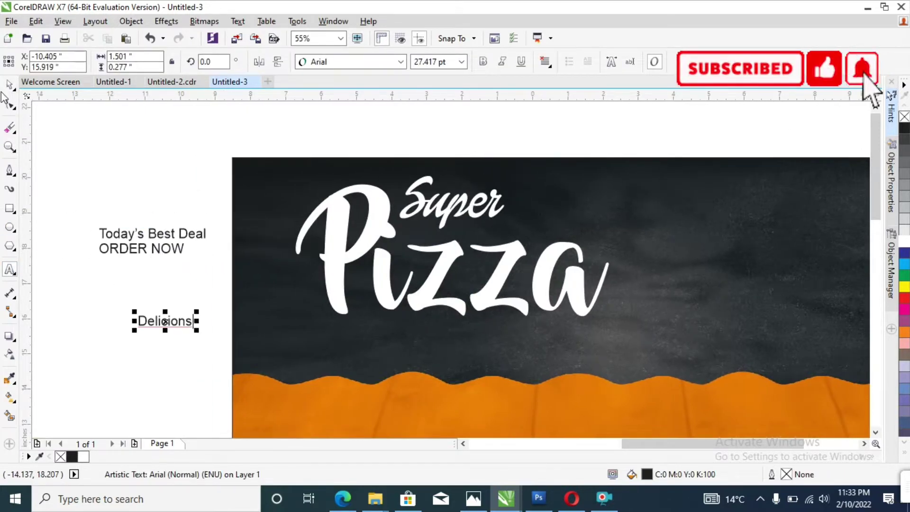
{"action": "left_click", "coordinate": [348, 62]}
{"action": "mouse_move", "coordinate": [348, 127]}
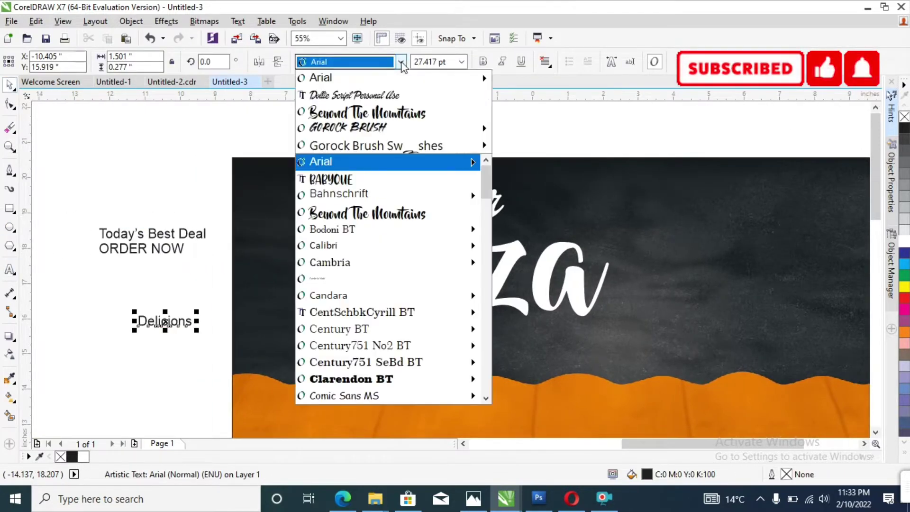
{"action": "left_click", "coordinate": [370, 131]}
{"action": "left_click", "coordinate": [440, 214]}
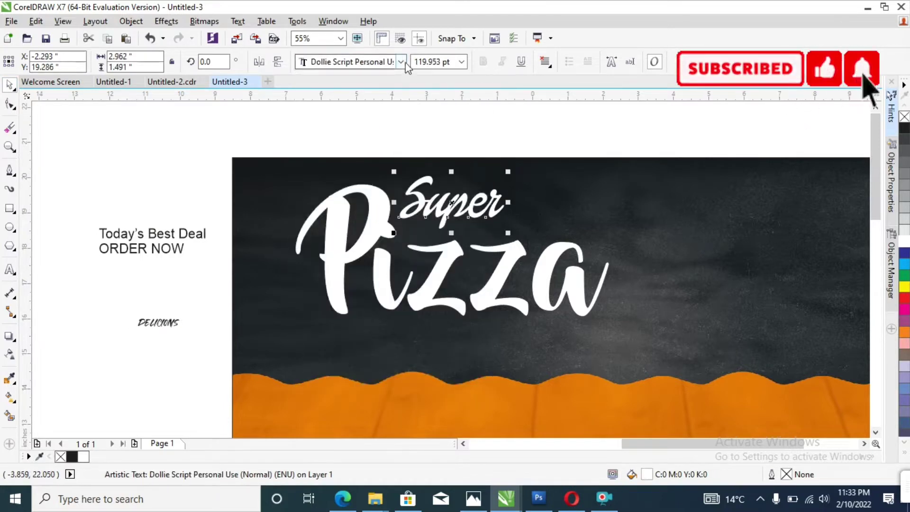
{"action": "left_click", "coordinate": [348, 62]}
{"action": "left_click", "coordinate": [521, 90]}
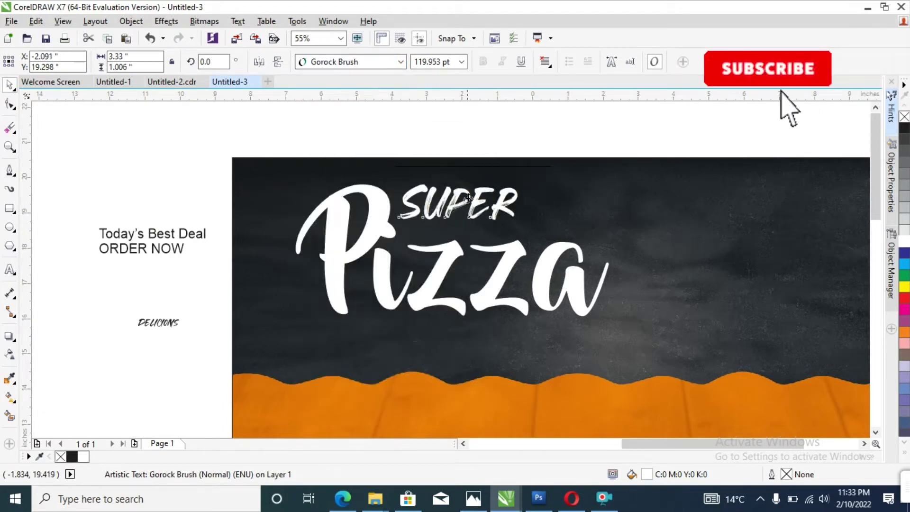
{"action": "left_click_drag", "start_coordinate": [468, 198], "coordinate": [462, 191]}
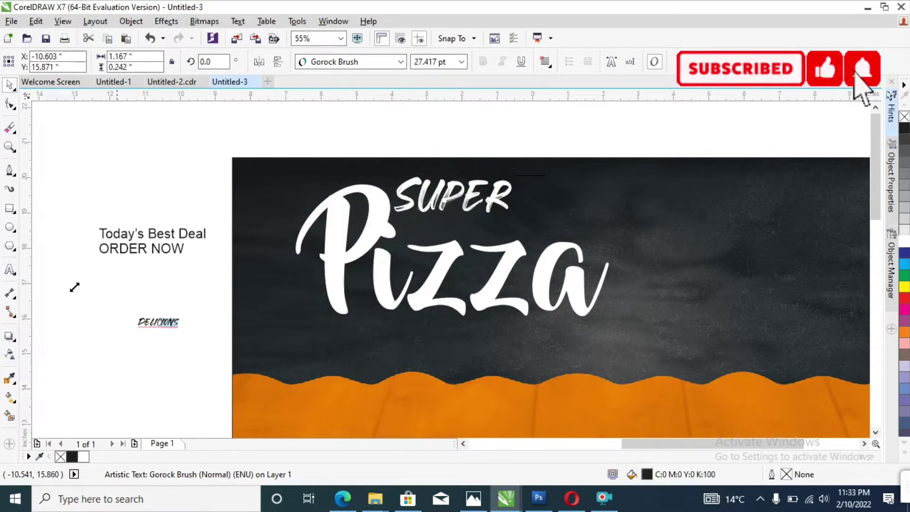
Step: Enlarge DELICIONS and place it beneath SUPER on the banner
{"action": "left_click", "coordinate": [10, 87]}
{"action": "left_click_drag", "start_coordinate": [184, 332], "coordinate": [263, 346]}
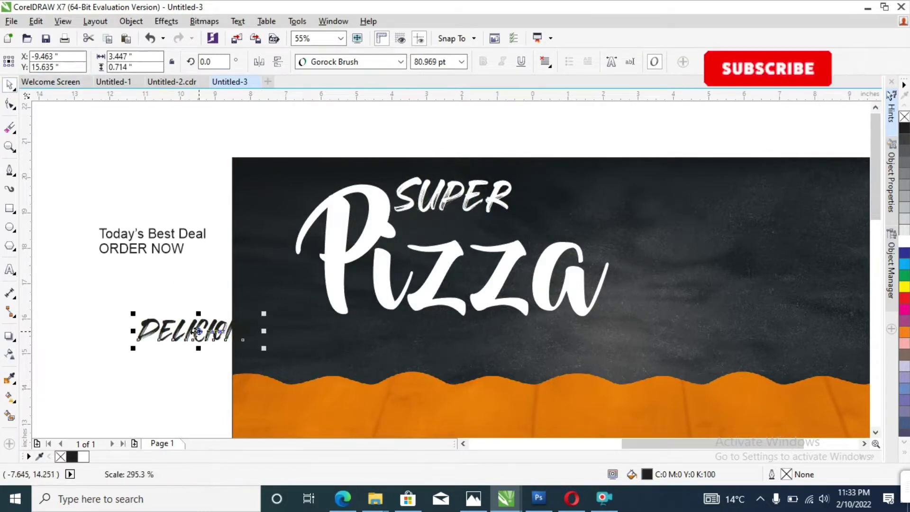
{"action": "left_click_drag", "start_coordinate": [197, 330], "coordinate": [536, 223]}
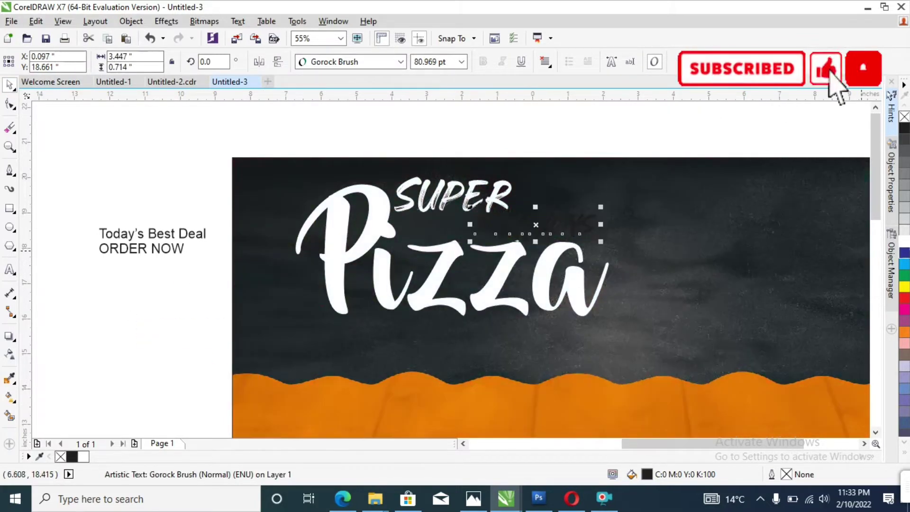
{"action": "key", "text": "Escape"}
{"action": "scroll", "coordinate": [462, 238], "scroll_direction": "down", "scroll_amount": 1}
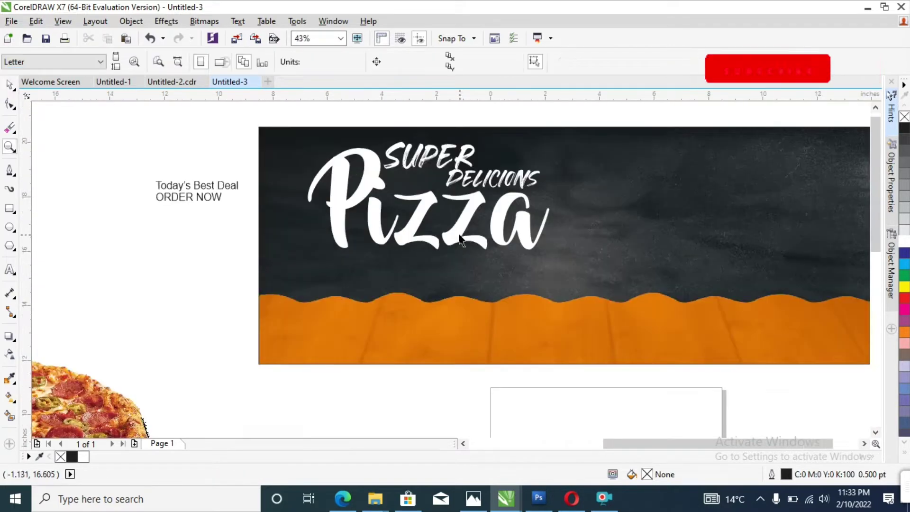
{"action": "left_click", "coordinate": [190, 195]}
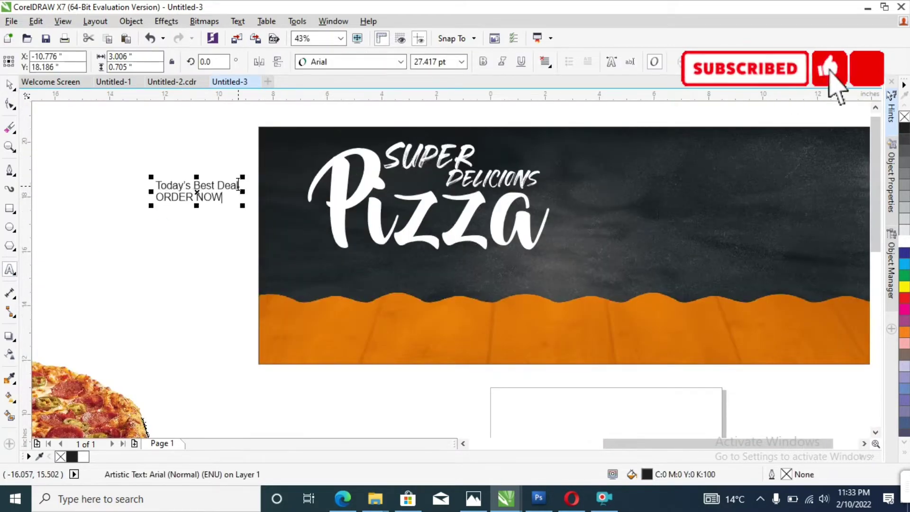
Step: Set Today's Best Deal in white Beyond The Mountains, placed beneath Pizza
{"action": "left_click", "coordinate": [9, 86]}
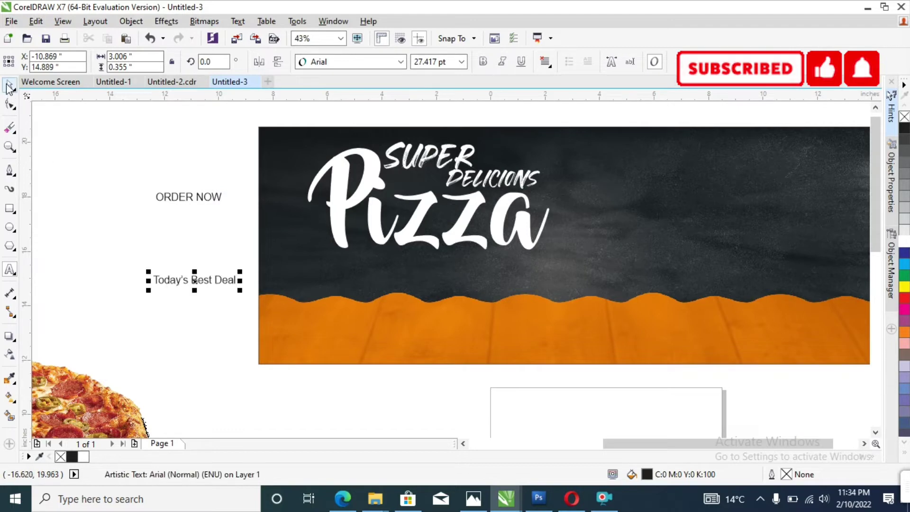
{"action": "left_click", "coordinate": [400, 62]}
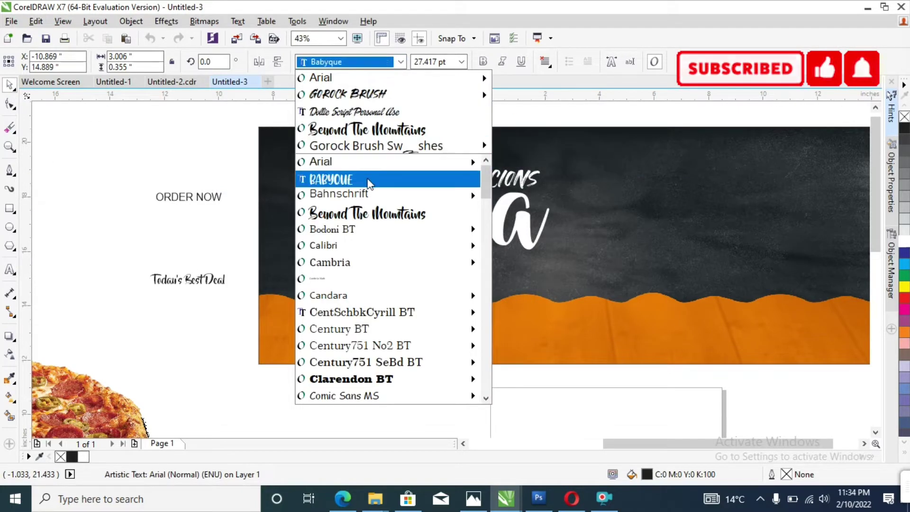
{"action": "left_click", "coordinate": [367, 129]}
{"action": "left_click_drag", "start_coordinate": [217, 286], "coordinate": [452, 275]}
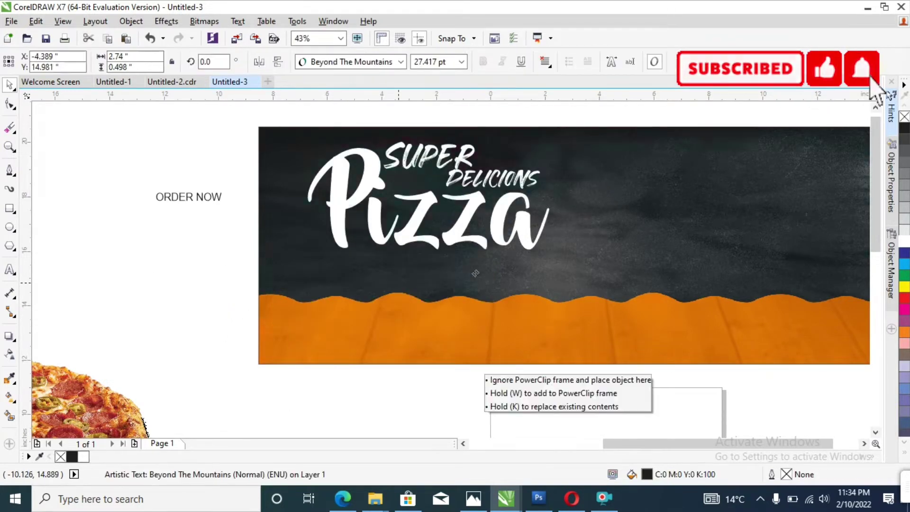
{"action": "key", "text": "z"}
{"action": "left_click_drag", "start_coordinate": [240, 209], "coordinate": [659, 342]}
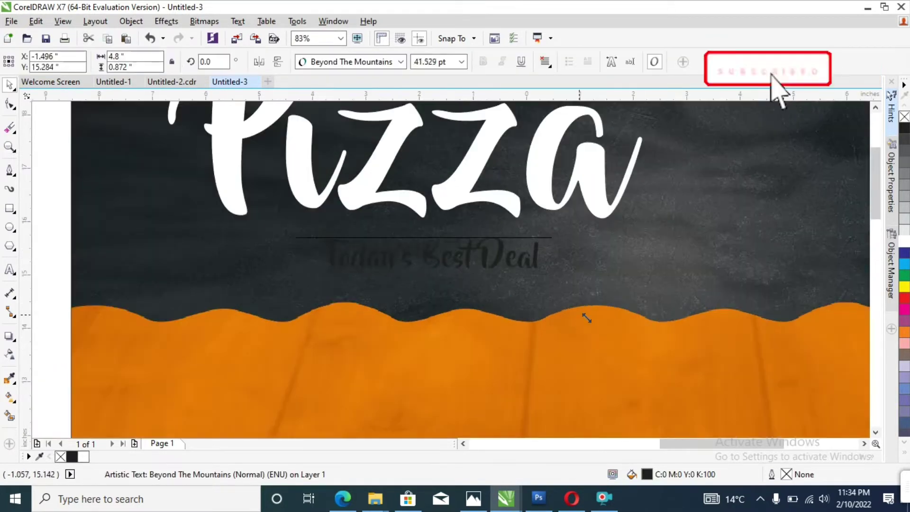
{"action": "left_click_drag", "start_coordinate": [539, 276], "coordinate": [462, 271]}
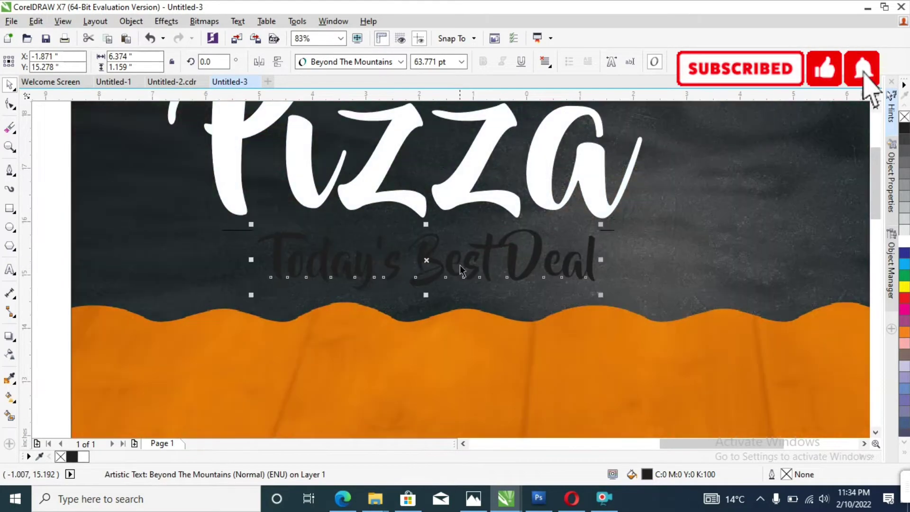
{"action": "key", "text": "F3"}
{"action": "left_click", "coordinate": [540, 375]}
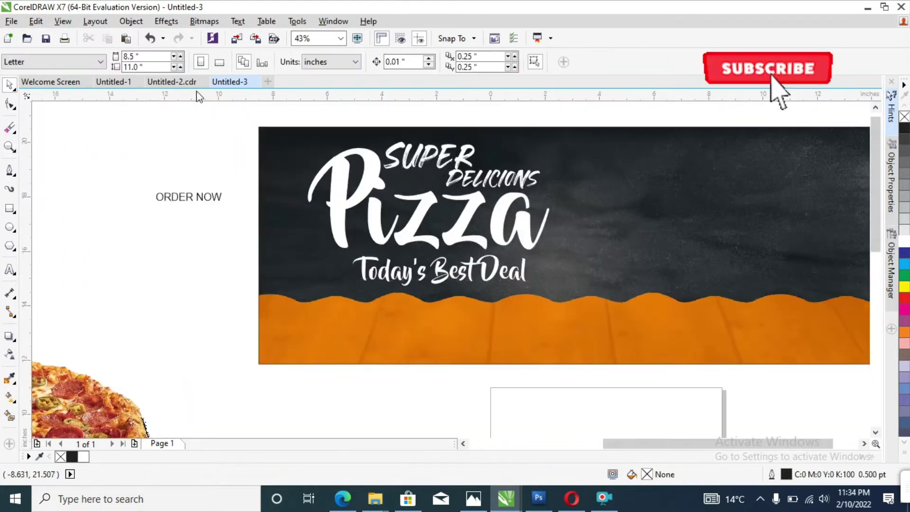
{"action": "left_click", "coordinate": [418, 237]}
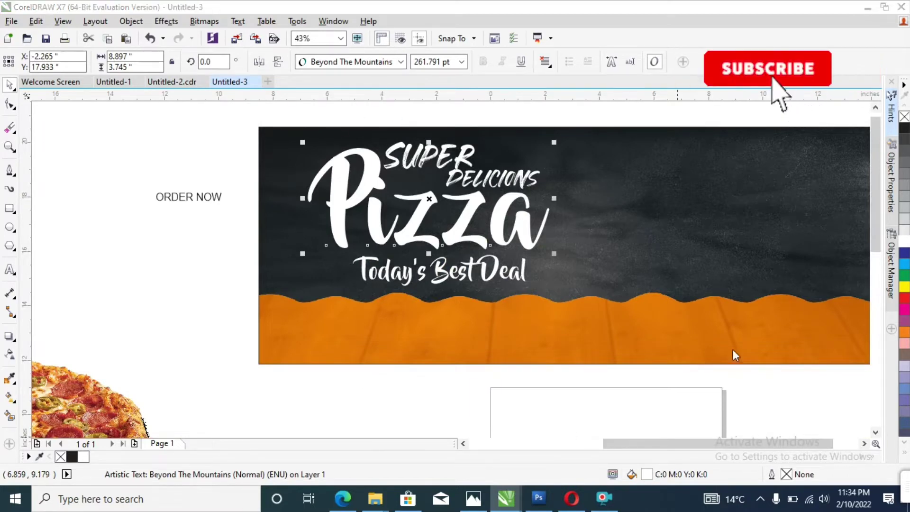
Step: Fill the Pizza headline yellow-orange (RGB 255,170,0), sampled from the orange strip
{"action": "left_click", "coordinate": [466, 312]}
{"action": "left_click_drag", "start_coordinate": [635, 200], "coordinate": [667, 185]}
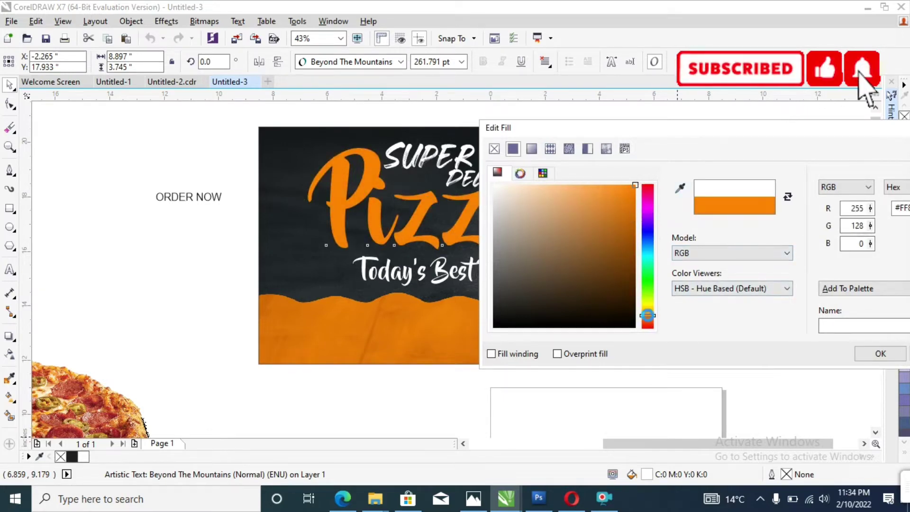
{"action": "left_click_drag", "start_coordinate": [648, 315], "coordinate": [648, 312]}
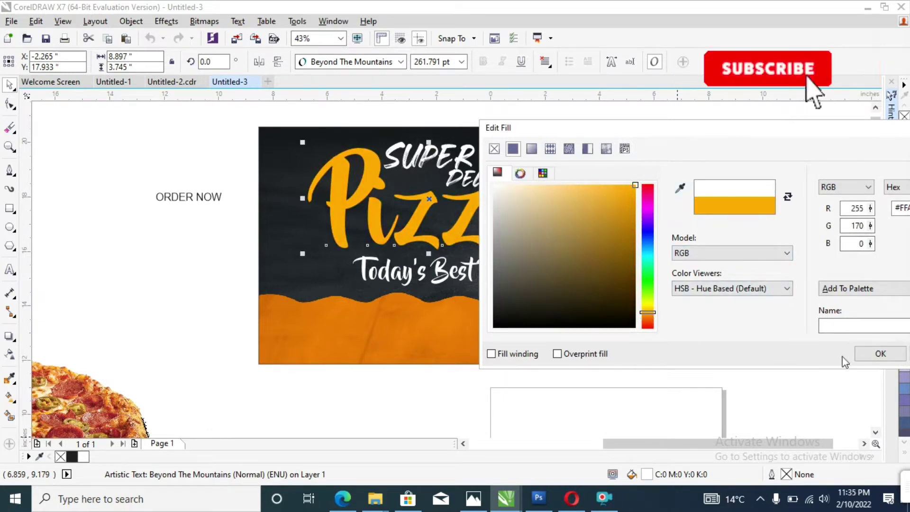
{"action": "key", "text": "Return"}
{"action": "key", "text": "z"}
{"action": "right_click", "coordinate": [494, 256]}
Step: Move the two-pizza photo onto the banner's right side and scale it to fit
{"action": "key", "text": "space"}
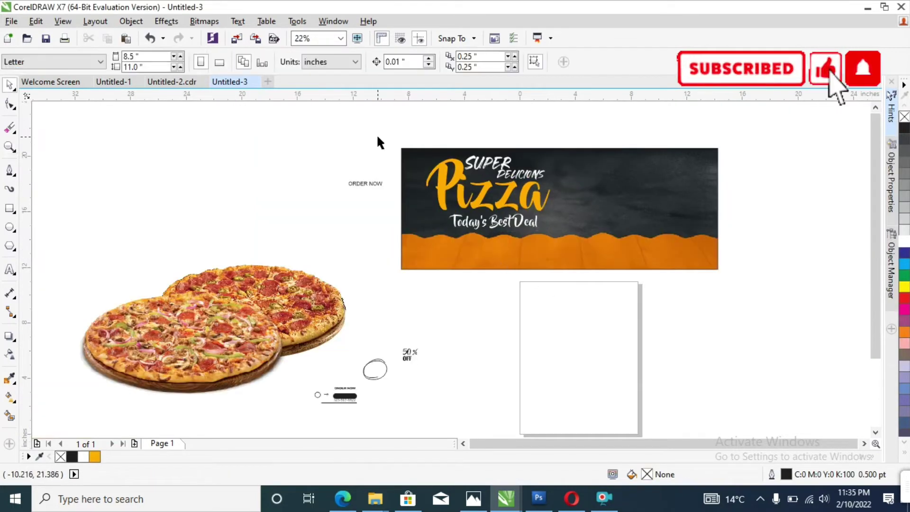
{"action": "key", "text": "z"}
{"action": "left_click_drag", "start_coordinate": [313, 122], "coordinate": [768, 341]}
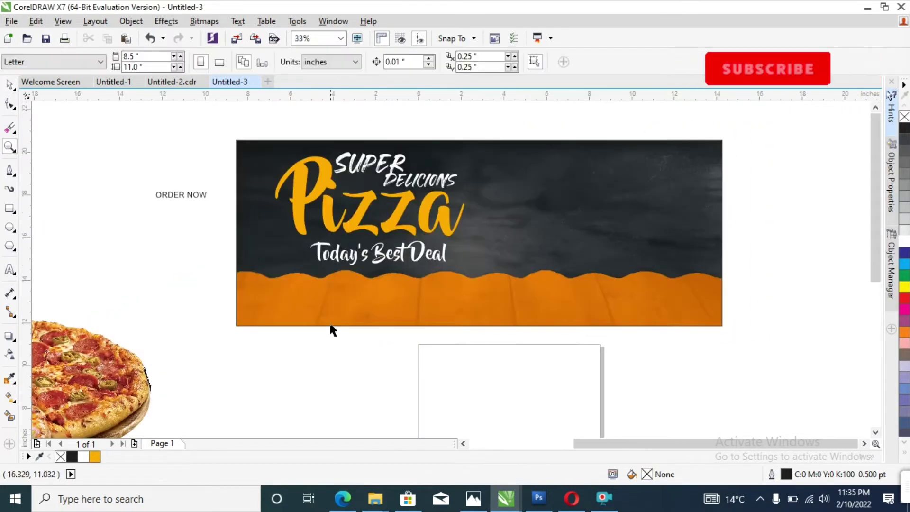
{"action": "right_click", "coordinate": [330, 322]}
{"action": "left_click", "coordinate": [233, 348]}
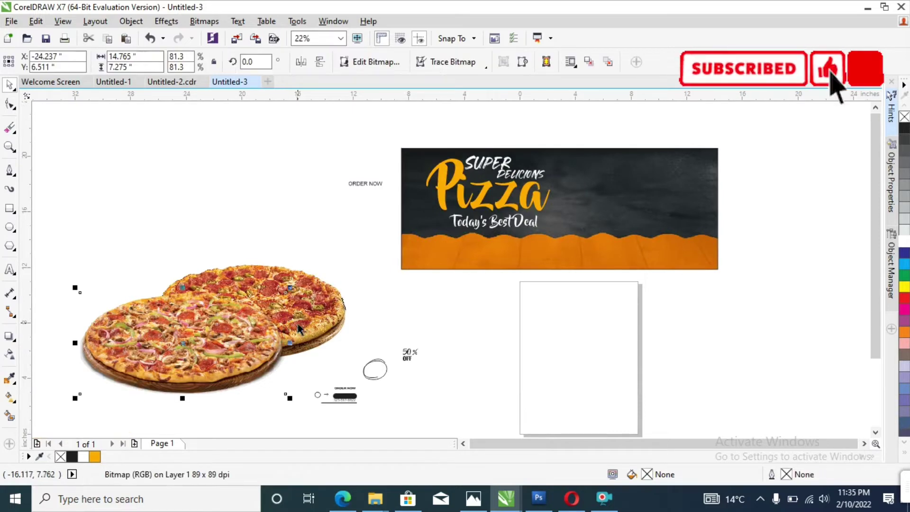
{"action": "left_click", "coordinate": [682, 203], "text": "shift"}
{"action": "key", "text": "z"}
{"action": "left_click_drag", "start_coordinate": [822, 118], "coordinate": [499, 279]}
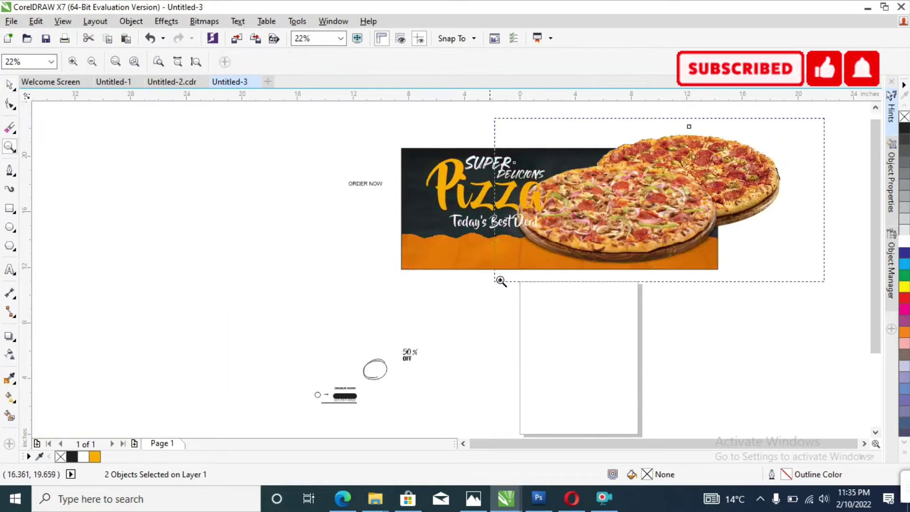
{"action": "key", "text": "space"}
{"action": "left_click_drag", "start_coordinate": [725, 112], "coordinate": [471, 242]}
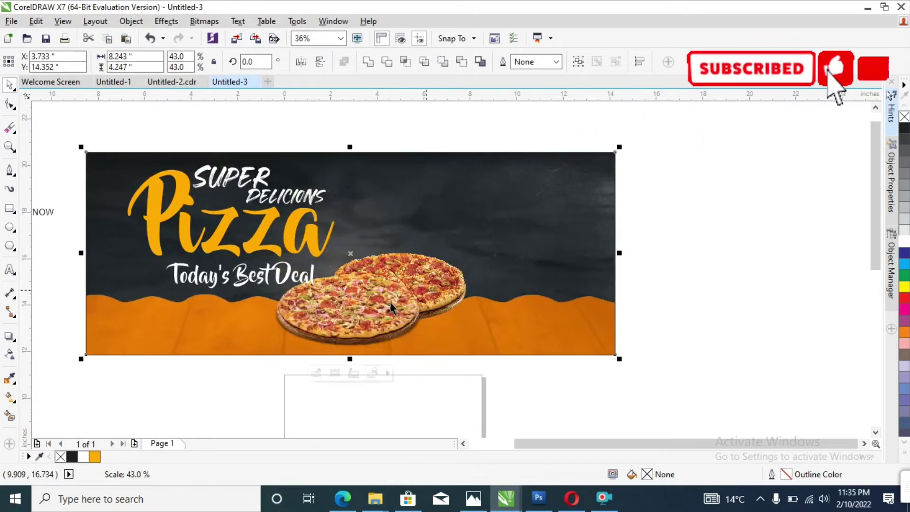
{"action": "left_click", "coordinate": [398, 296]}
{"action": "key", "text": "ctrl+z"}
{"action": "key", "text": "ctrl+z"}
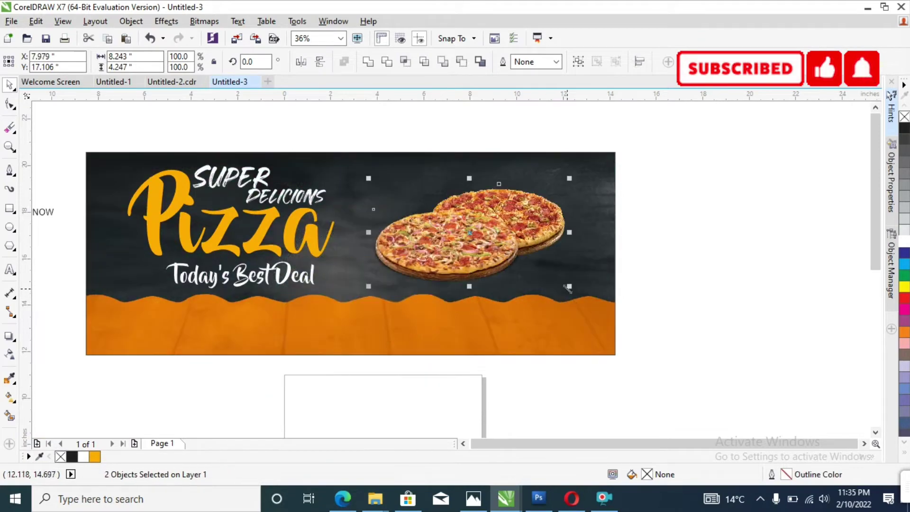
{"action": "mouse_move", "coordinate": [611, 268]}
{"action": "left_mouse_down"}
{"action": "mouse_move", "coordinate": [491, 287]}
{"action": "mouse_move", "coordinate": [481, 303]}
{"action": "left_mouse_up"}
{"action": "left_click", "coordinate": [542, 380]}
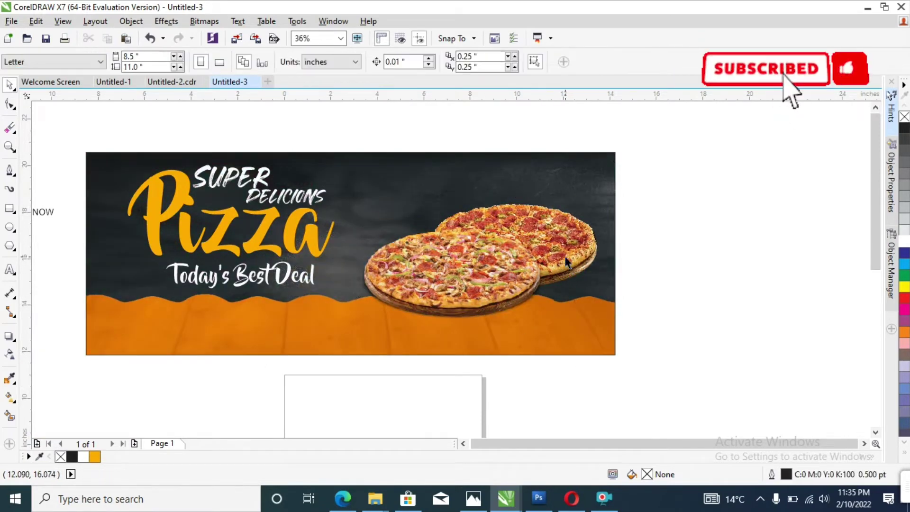
Step: Tilt the pizza photo slightly and nudge it up and left on the banner
{"action": "scroll", "coordinate": [549, 252], "scroll_direction": "up", "scroll_amount": 1}
{"action": "left_click", "coordinate": [374, 309]}
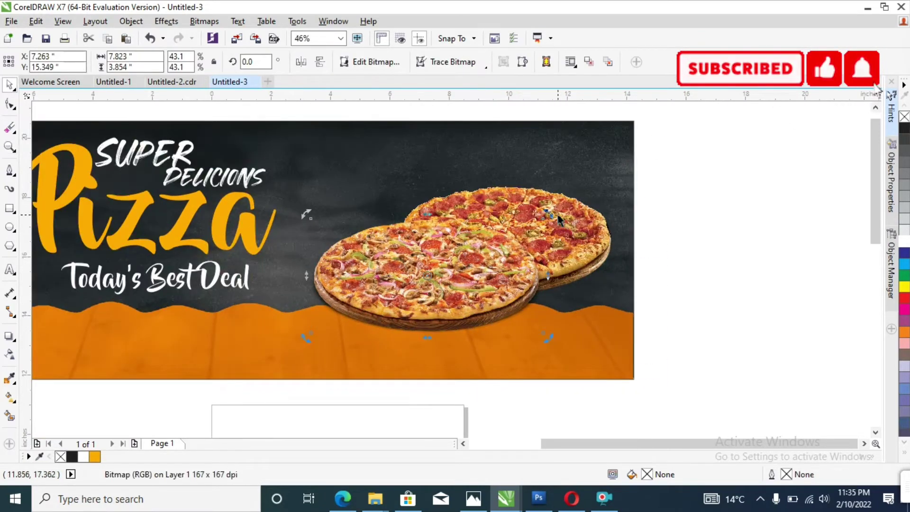
{"action": "left_click_drag", "start_coordinate": [311, 218], "coordinate": [326, 195]}
{"action": "left_click_drag", "start_coordinate": [558, 245], "coordinate": [561, 271]}
{"action": "key", "text": "Escape"}
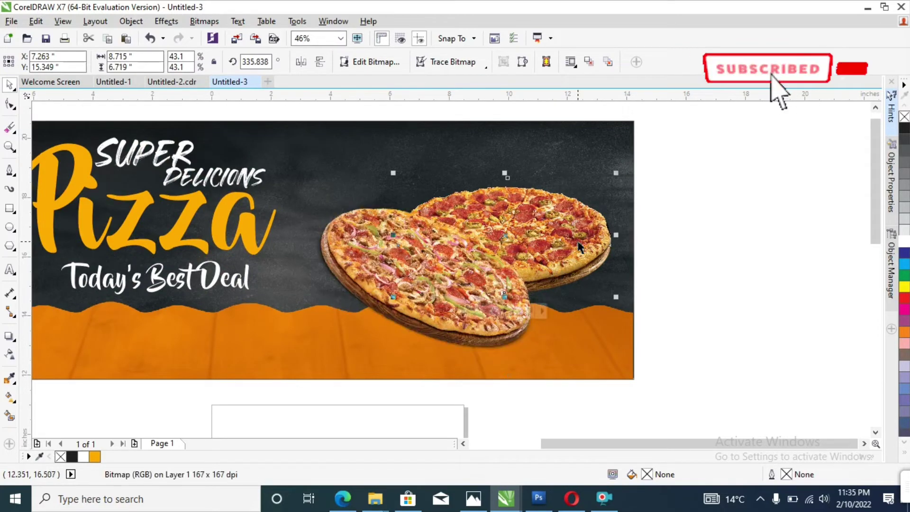
{"action": "left_click", "coordinate": [578, 241]}
{"action": "left_click_drag", "start_coordinate": [616, 176], "coordinate": [611, 142]}
{"action": "left_click", "coordinate": [677, 260]}
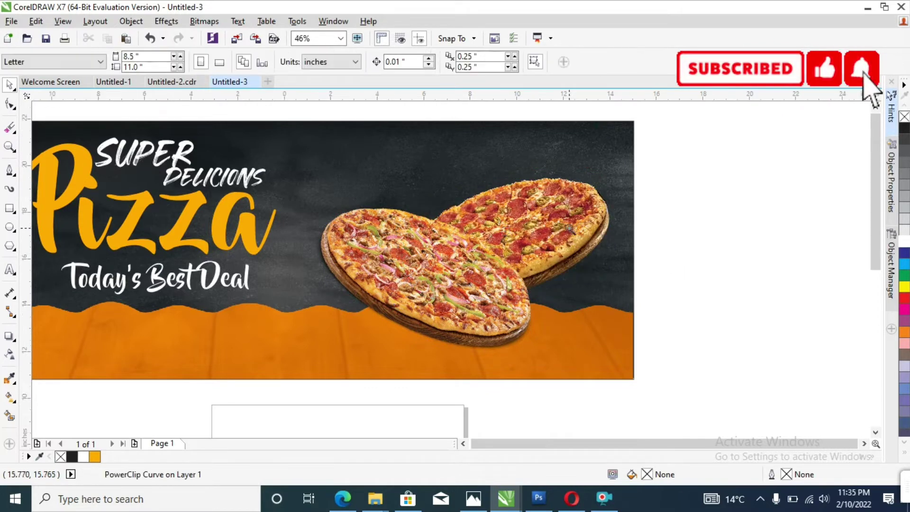
{"action": "key", "text": "z"}
{"action": "scroll", "coordinate": [682, 139], "scroll_direction": "down", "scroll_amount": 1}
{"action": "key", "text": "space"}
{"action": "mouse_move", "coordinate": [498, 199]}
{"action": "left_mouse_down"}
{"action": "mouse_move", "coordinate": [582, 359]}
{"action": "mouse_move", "coordinate": [602, 360]}
{"action": "left_mouse_up"}
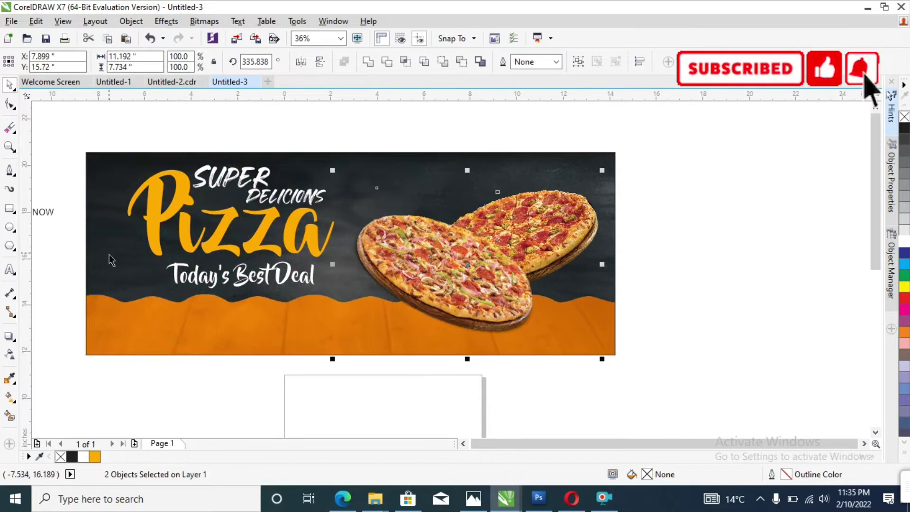
Step: Add a soft downward drop shadow beneath the pizzas with adjusted opacity
{"action": "left_click", "coordinate": [8, 336]}
{"action": "left_click_drag", "start_coordinate": [477, 201], "coordinate": [482, 348]}
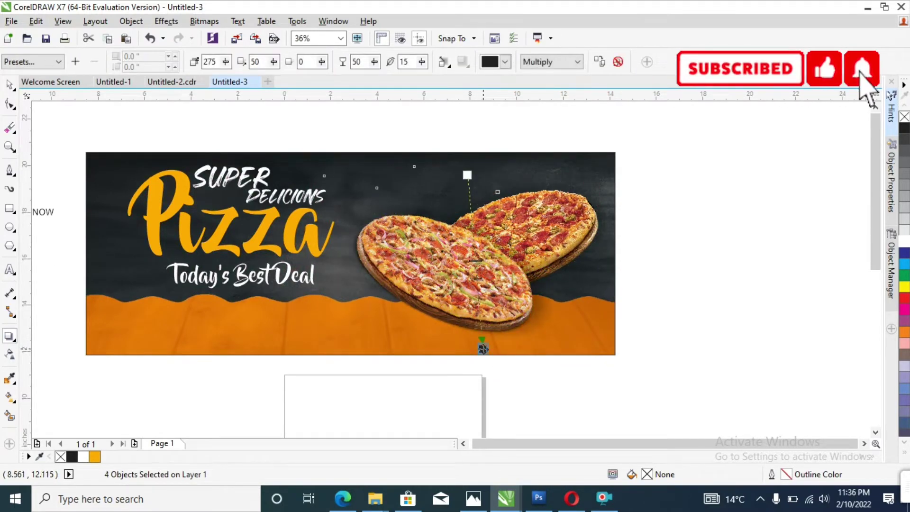
{"action": "key", "text": "space"}
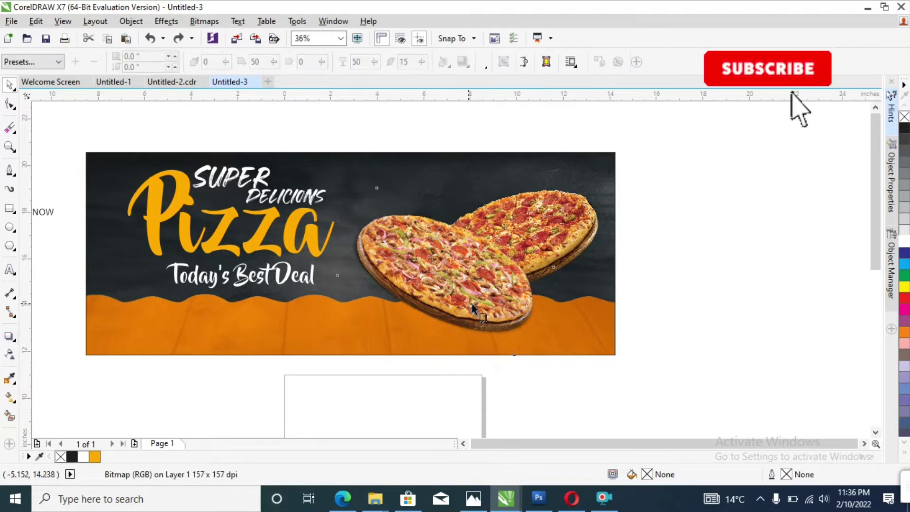
{"action": "left_click_drag", "start_coordinate": [463, 250], "coordinate": [445, 354]}
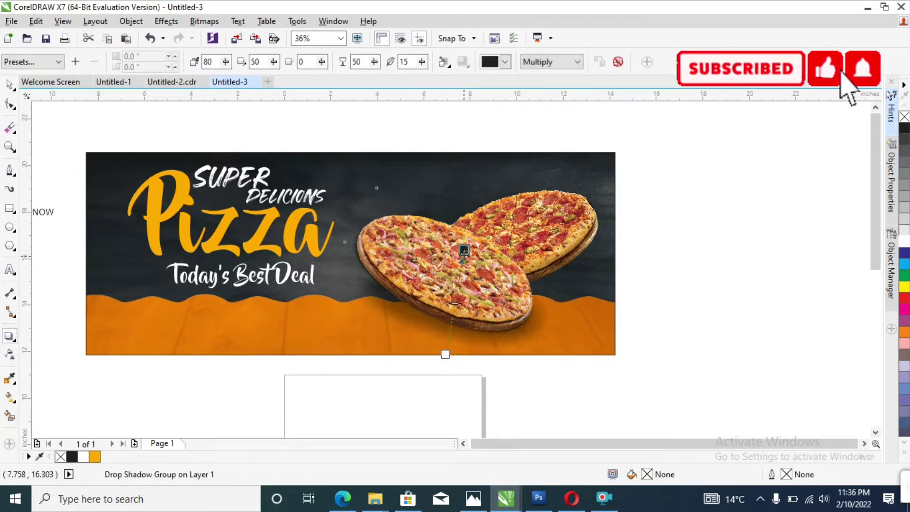
{"action": "left_click_drag", "start_coordinate": [463, 250], "coordinate": [452, 238]}
{"action": "key", "text": "space"}
{"action": "left_click", "coordinate": [602, 235]}
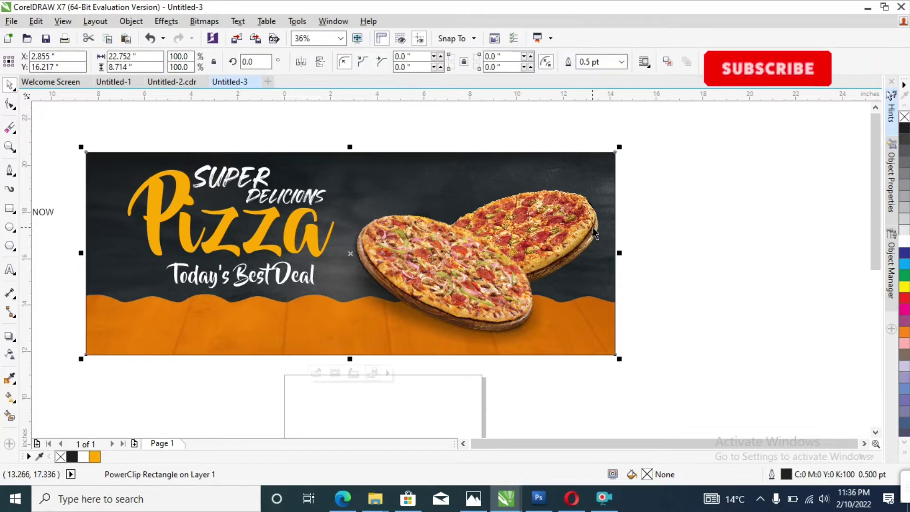
{"action": "left_click", "coordinate": [10, 337]}
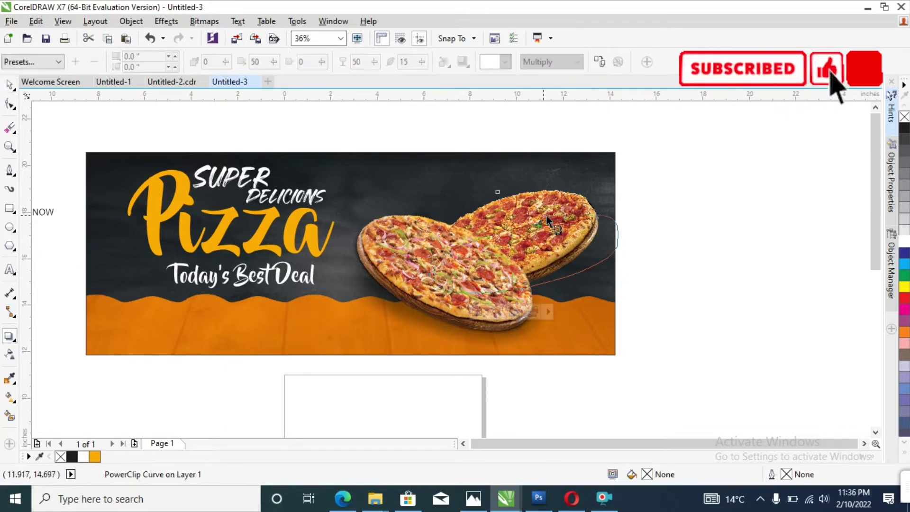
{"action": "key", "text": "space"}
{"action": "key", "text": "Escape"}
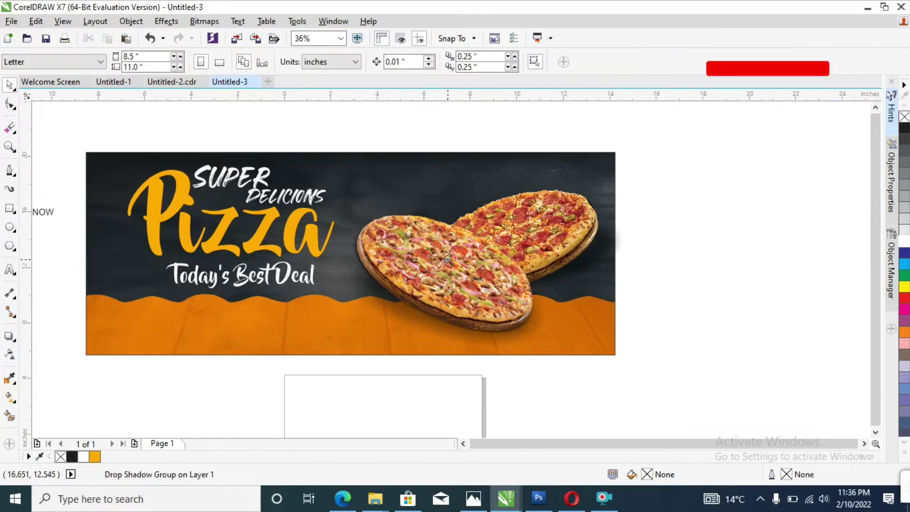
{"action": "scroll", "coordinate": [507, 299], "scroll_direction": "down", "scroll_amount": 2}
{"action": "key", "text": "z"}
{"action": "left_click_drag", "start_coordinate": [385, 177], "coordinate": [747, 375]}
Step: Shrink the Pizza headline group slightly and shift it left
{"action": "key", "text": "space"}
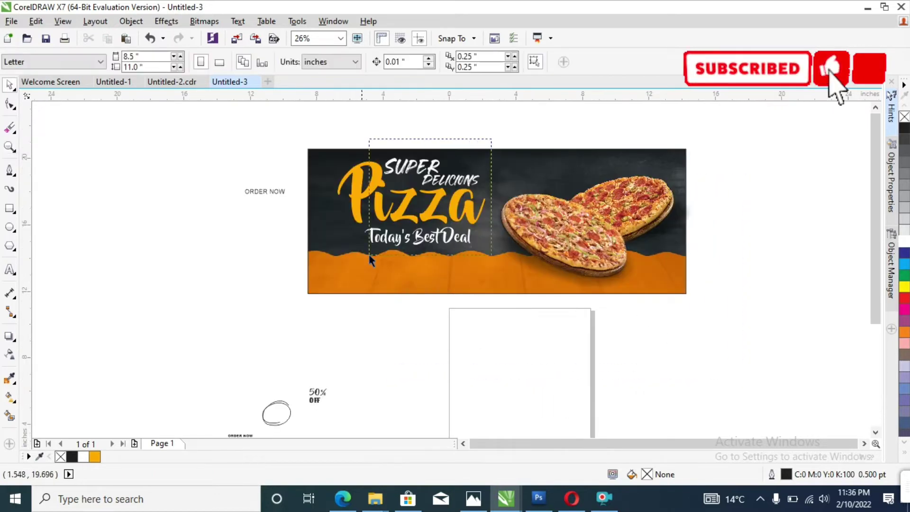
{"action": "left_click_drag", "start_coordinate": [332, 156], "coordinate": [488, 227]}
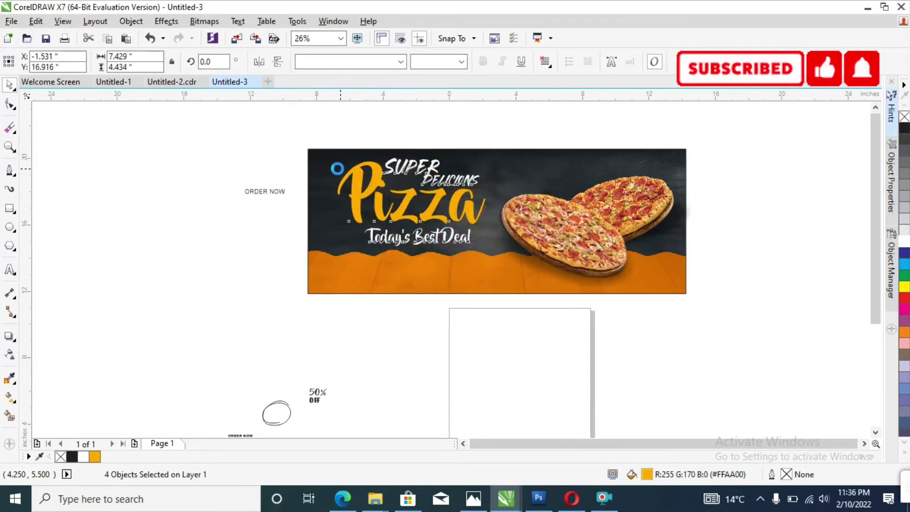
{"action": "left_click_drag", "start_coordinate": [340, 170], "coordinate": [358, 169]}
{"action": "left_click_drag", "start_coordinate": [421, 207], "coordinate": [402, 200]}
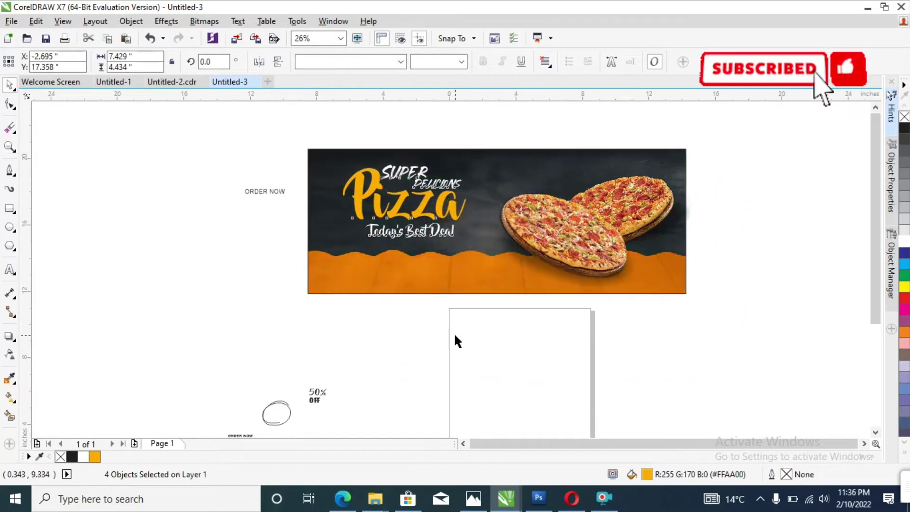
{"action": "left_click", "coordinate": [251, 230]}
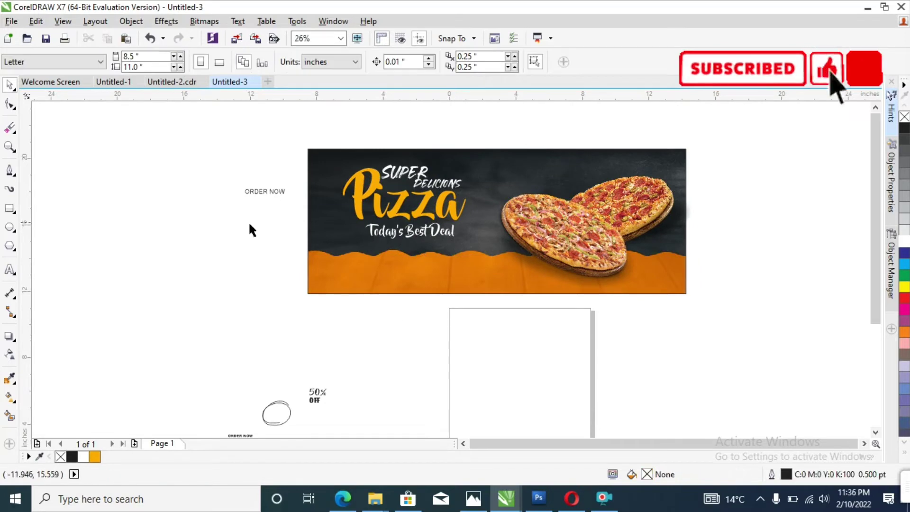
Step: Place the hand-drawn ellipse around the 50% OFF text to form a badge
{"action": "left_click", "coordinate": [280, 410]}
{"action": "left_click", "coordinate": [314, 400]}
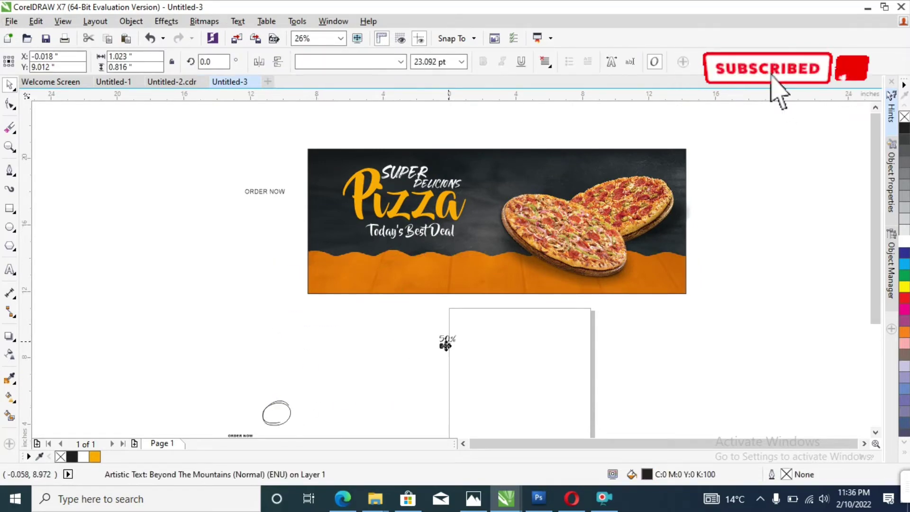
{"action": "left_click_drag", "start_coordinate": [274, 416], "coordinate": [454, 335]}
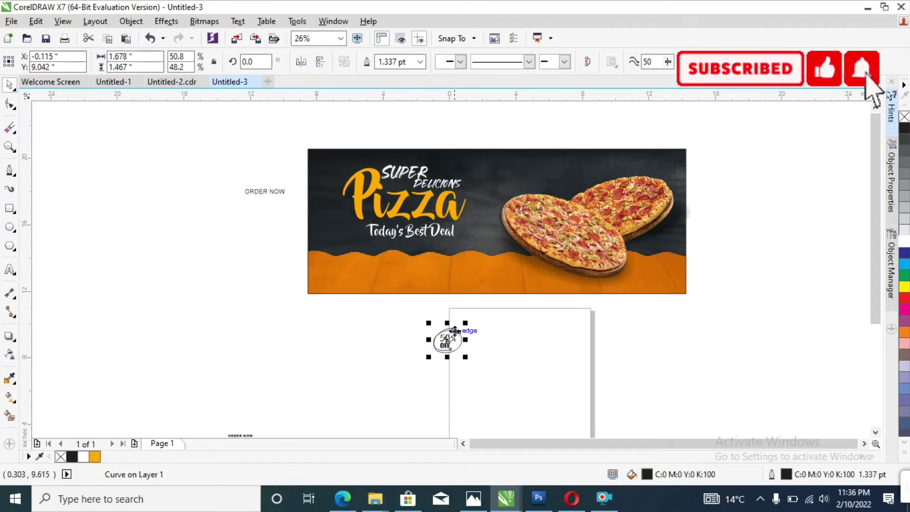
{"action": "scroll", "coordinate": [454, 330], "scroll_direction": "up", "scroll_amount": 4}
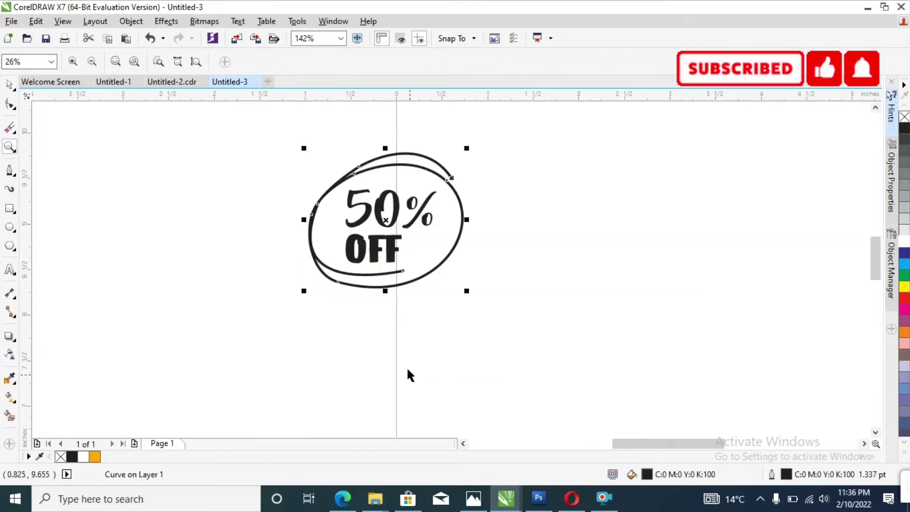
{"action": "left_click", "coordinate": [554, 258]}
{"action": "scroll", "coordinate": [463, 371], "scroll_direction": "down", "scroll_amount": 4}
{"action": "scroll", "coordinate": [504, 264], "scroll_direction": "up", "scroll_amount": 2}
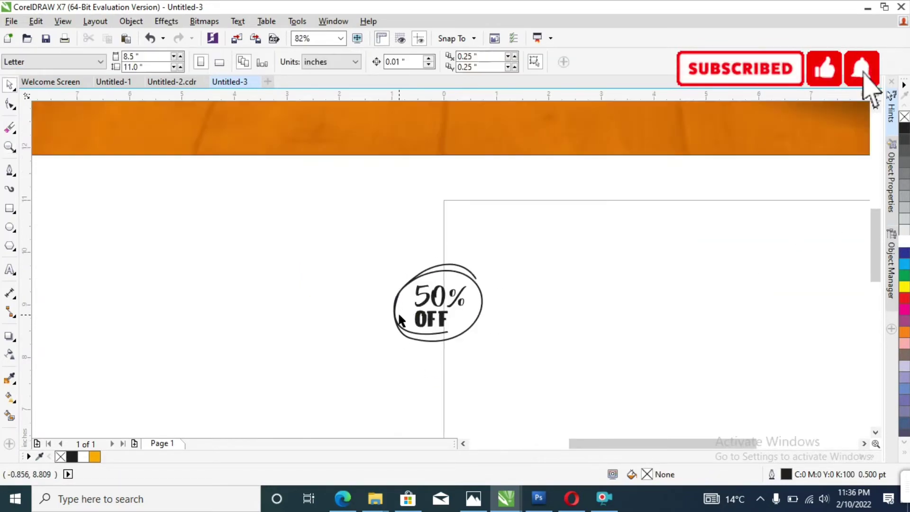
Step: Colour the badge's OFF text orange and its 50% text white
{"action": "left_click", "coordinate": [434, 305]}
{"action": "key", "text": "z"}
{"action": "mouse_move", "coordinate": [372, 252]}
{"action": "left_mouse_down"}
{"action": "mouse_move", "coordinate": [508, 342]}
{"action": "mouse_move", "coordinate": [320, 351]}
{"action": "left_mouse_up"}
{"action": "left_click", "coordinate": [9, 269]}
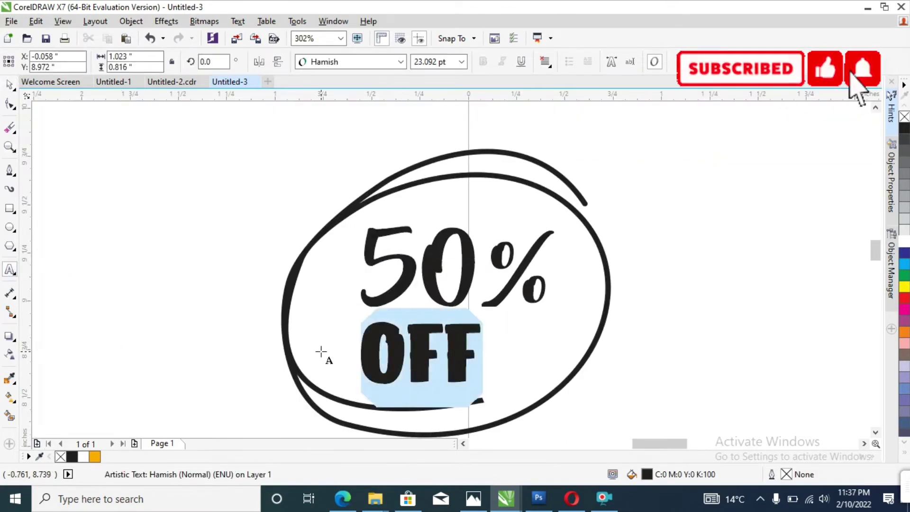
{"action": "left_click", "coordinate": [94, 457]}
{"action": "left_click_drag", "start_coordinate": [359, 285], "coordinate": [573, 288]}
{"action": "left_click", "coordinate": [85, 457]}
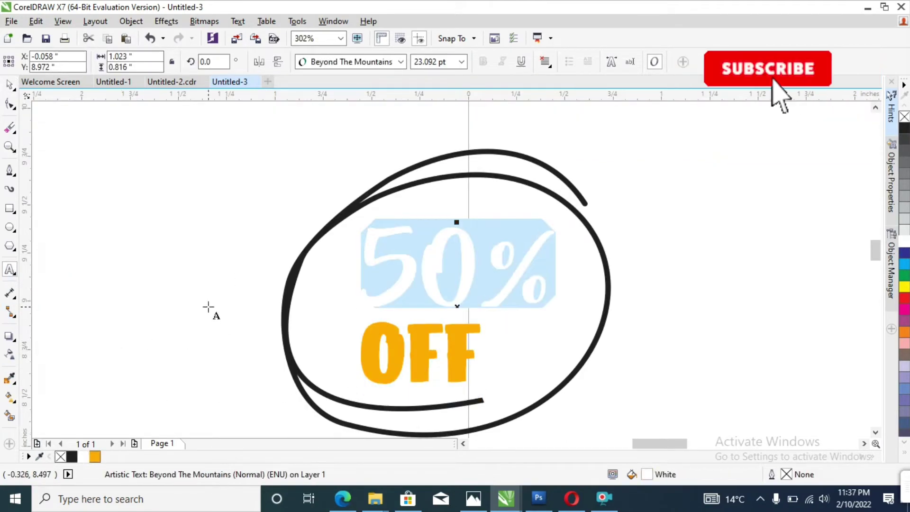
Step: Give the badge's encircling ellipse a white outline via Outline Pen
{"action": "left_click", "coordinate": [482, 178]}
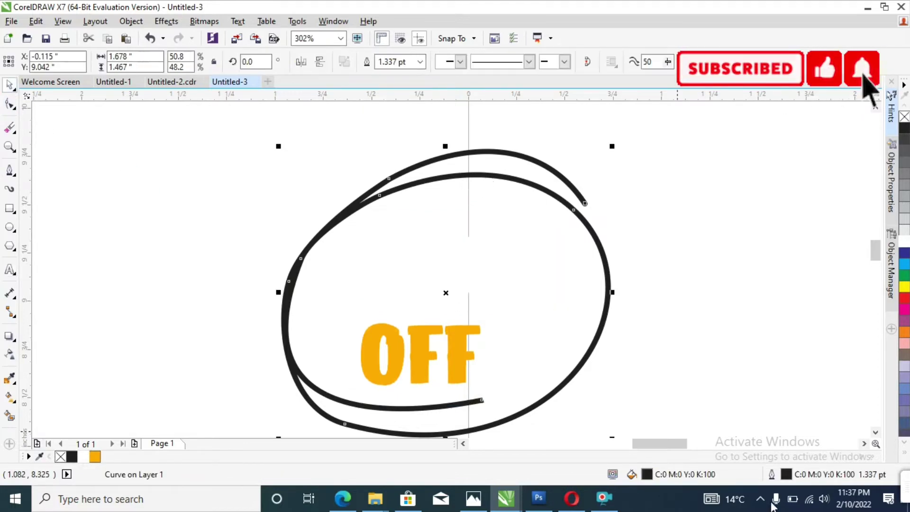
{"action": "double_click", "coordinate": [788, 479]}
{"action": "left_click", "coordinate": [390, 128]}
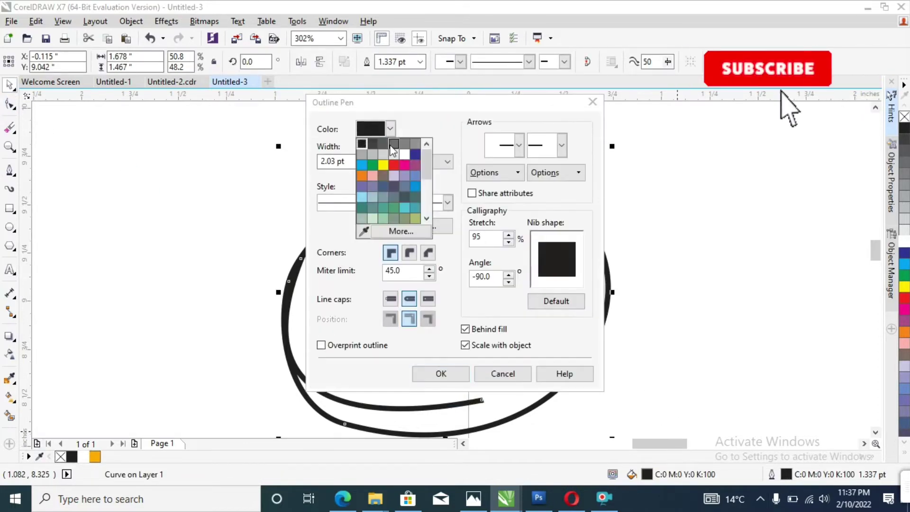
{"action": "left_click", "coordinate": [457, 372]}
{"action": "key", "text": "z"}
{"action": "scroll", "coordinate": [497, 364], "scroll_direction": "down", "scroll_amount": 5}
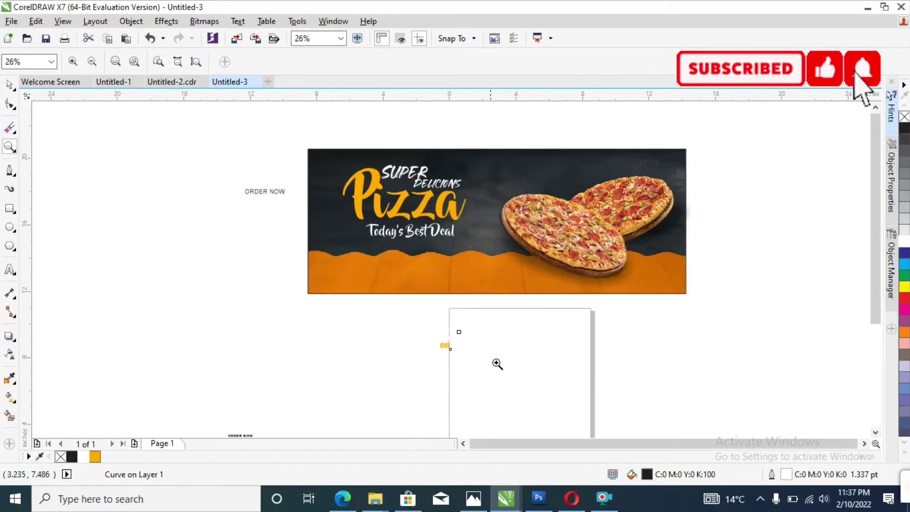
Step: Move the 50% OFF badge onto the dark banner above the pizzas and shrink it slightly
{"action": "left_click", "coordinate": [9, 85]}
{"action": "mouse_move", "coordinate": [497, 378]}
{"action": "left_mouse_down"}
{"action": "mouse_move", "coordinate": [429, 327]}
{"action": "mouse_move", "coordinate": [544, 173]}
{"action": "left_mouse_up"}
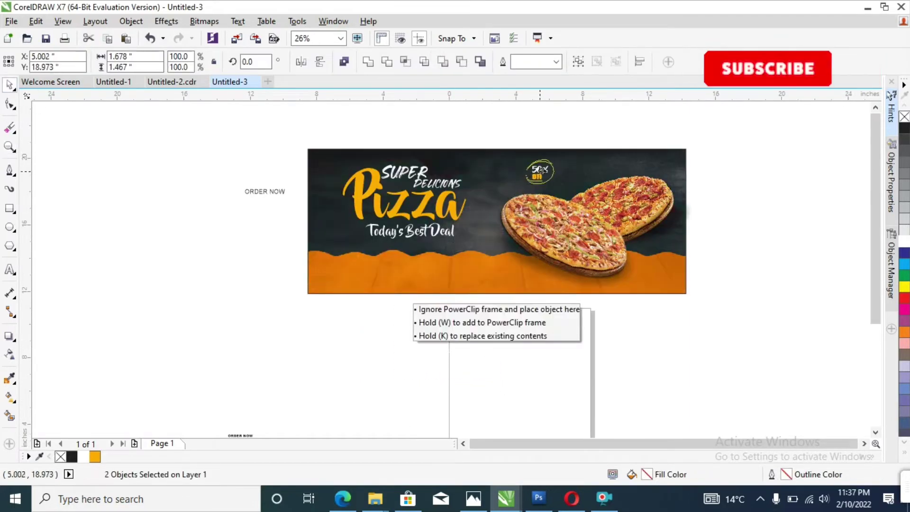
{"action": "scroll", "coordinate": [556, 140], "scroll_direction": "up", "scroll_amount": 2}
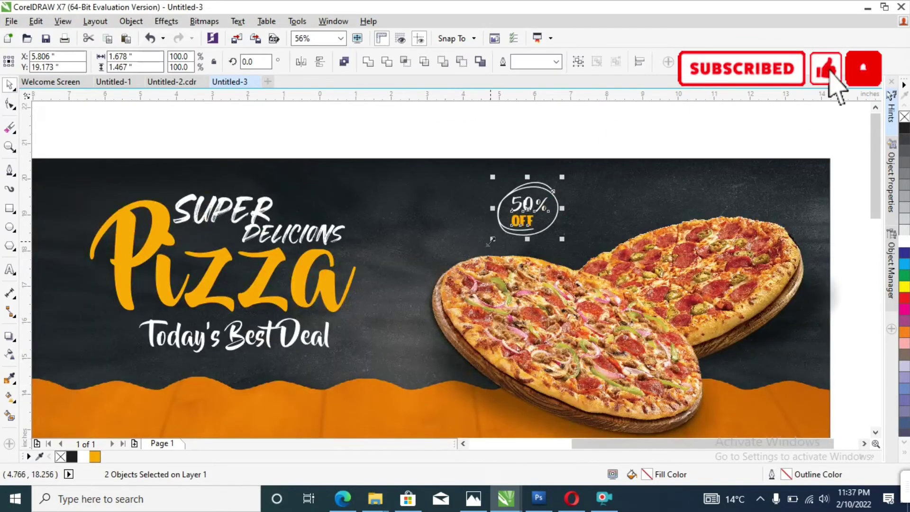
{"action": "left_click_drag", "start_coordinate": [386, 285], "coordinate": [474, 199]}
{"action": "left_click_drag", "start_coordinate": [517, 175], "coordinate": [446, 216]}
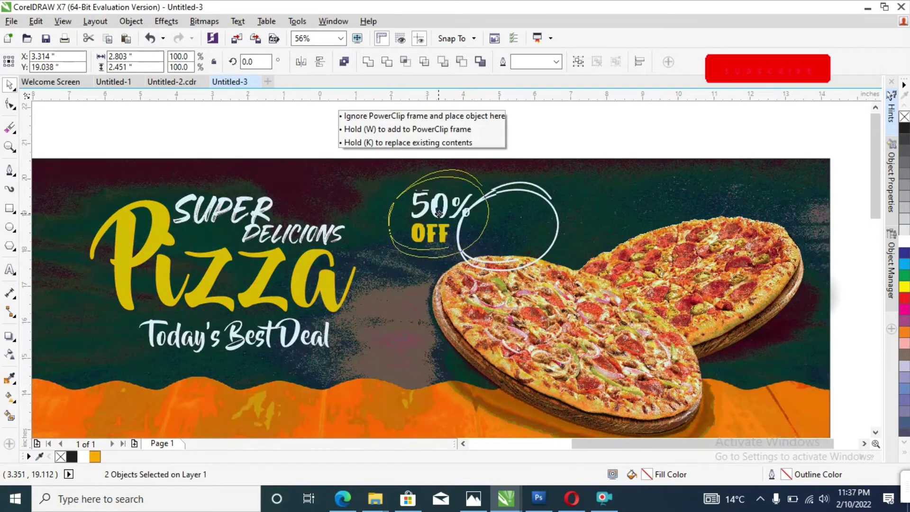
{"action": "left_click_drag", "start_coordinate": [495, 164], "coordinate": [492, 178]}
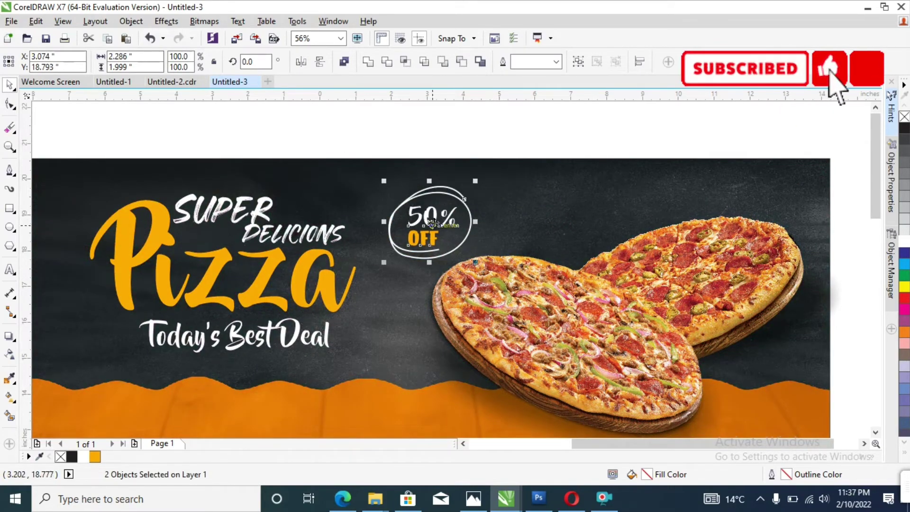
{"action": "left_click_drag", "start_coordinate": [433, 220], "coordinate": [433, 215]}
{"action": "left_click", "coordinate": [473, 138]}
{"action": "scroll", "coordinate": [557, 141], "scroll_direction": "down", "scroll_amount": 2}
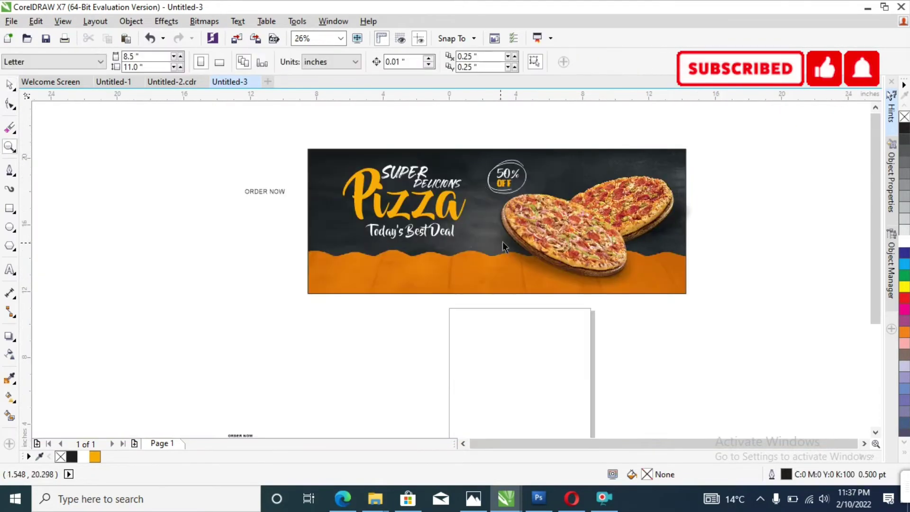
Step: Zoom in on the ORDER NOW and contact elements
{"action": "left_click", "coordinate": [875, 431]}
{"action": "left_click_drag", "start_coordinate": [427, 328], "coordinate": [166, 406]}
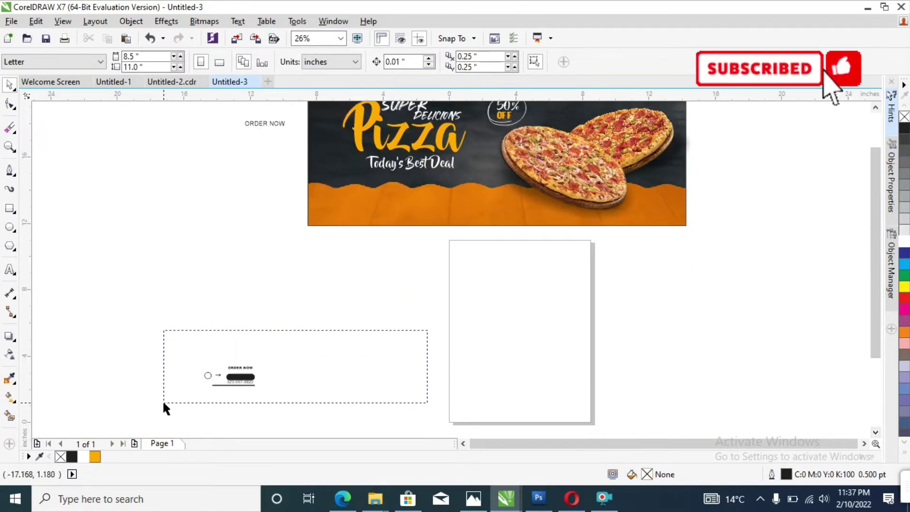
{"action": "left_click_drag", "start_coordinate": [237, 377], "coordinate": [396, 262]}
{"action": "key", "text": "z"}
{"action": "left_click", "coordinate": [382, 213]}
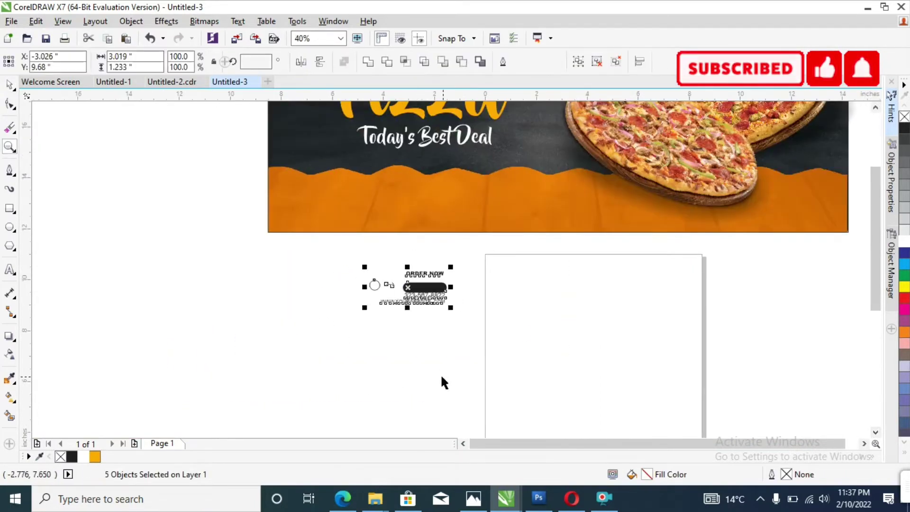
{"action": "key", "text": "Escape"}
{"action": "key", "text": "z"}
{"action": "scroll", "coordinate": [298, 207], "scroll_direction": "up", "scroll_amount": 1}
{"action": "key", "text": "space"}
Step: Select the black pill shape, undoing an accidental move of it
{"action": "left_click", "coordinate": [450, 303]}
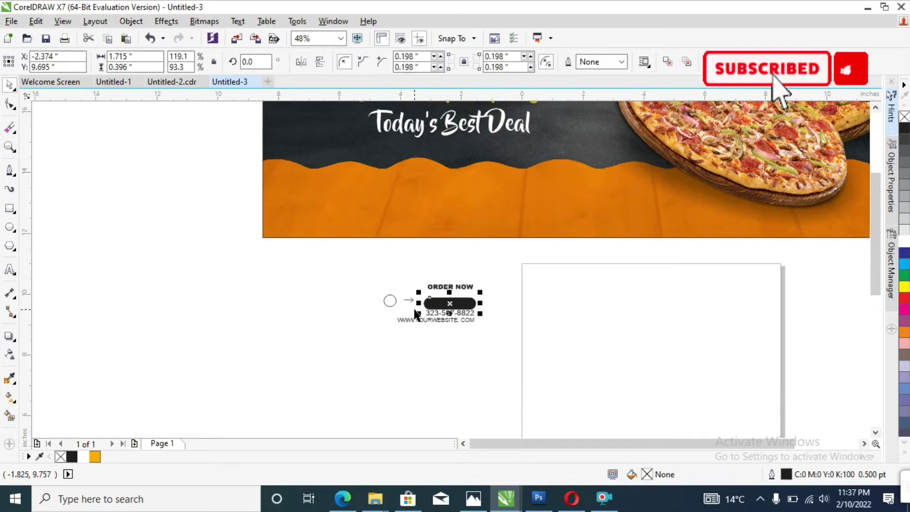
{"action": "key", "text": "Escape"}
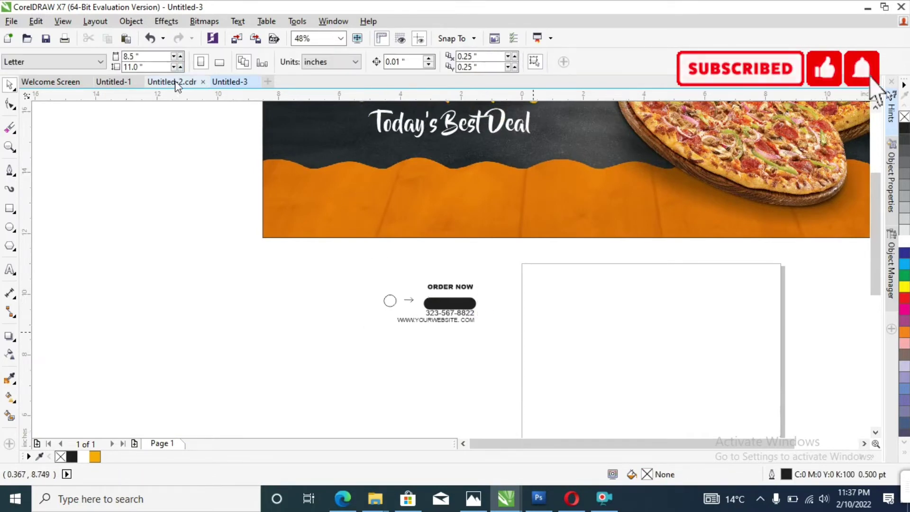
{"action": "key", "text": "z"}
{"action": "left_click", "coordinate": [532, 335]}
{"action": "key", "text": "space"}
{"action": "left_click", "coordinate": [538, 365]}
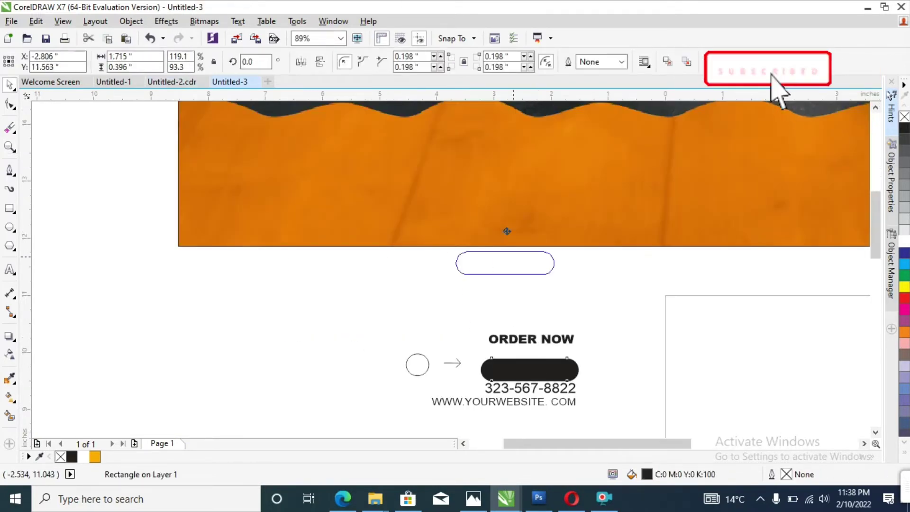
{"action": "left_click_drag", "start_coordinate": [538, 364], "coordinate": [482, 158]}
{"action": "key", "text": "ctrl+z"}
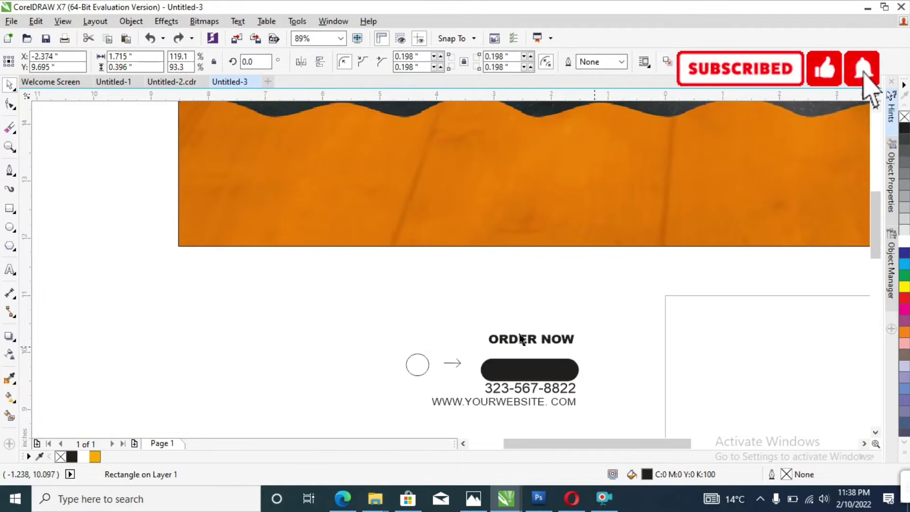
{"action": "key", "text": "Escape"}
{"action": "scroll", "coordinate": [520, 218], "scroll_direction": "up", "scroll_amount": 4}
Step: Place the ORDER NOW text on the black pill and resize it to fit
{"action": "left_click_drag", "start_coordinate": [516, 201], "coordinate": [525, 268]}
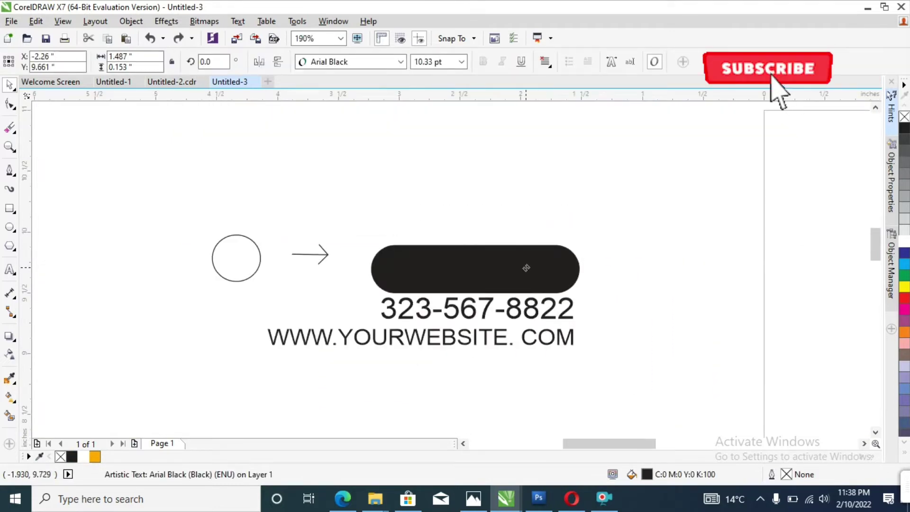
{"action": "left_click", "coordinate": [340, 303]}
{"action": "left_click", "coordinate": [340, 304]}
{"action": "right_click", "coordinate": [355, 344]}
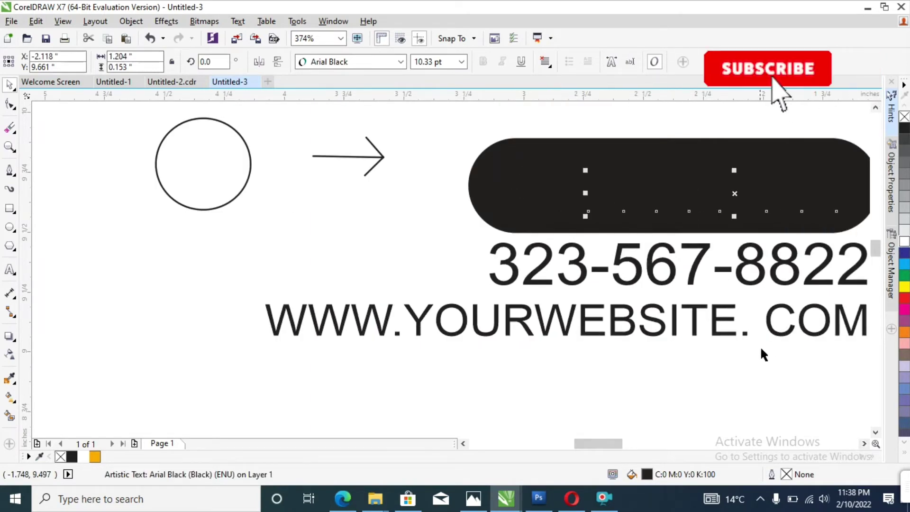
{"action": "scroll", "coordinate": [504, 170], "scroll_direction": "down", "scroll_amount": 5}
{"action": "scroll", "coordinate": [709, 237], "scroll_direction": "up", "scroll_amount": 5}
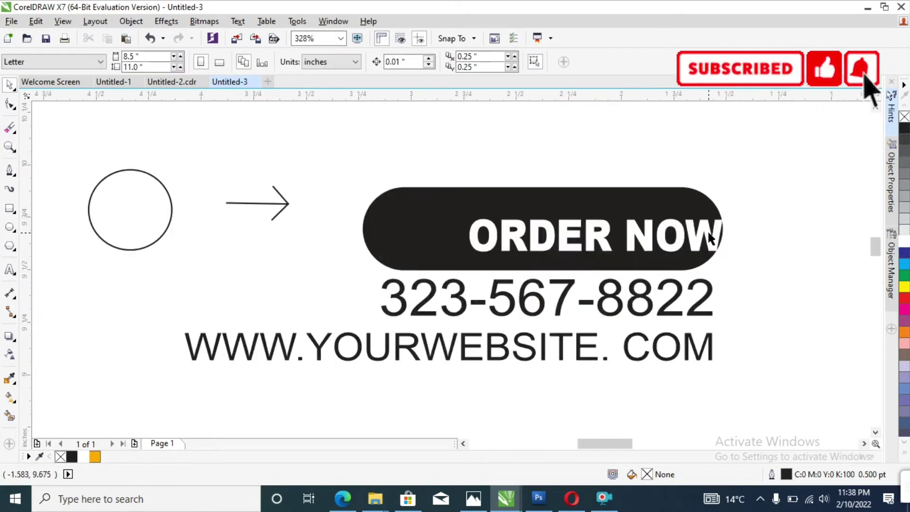
{"action": "left_click", "coordinate": [709, 237]}
{"action": "left_click_drag", "start_coordinate": [725, 235], "coordinate": [701, 234]}
{"action": "left_click_drag", "start_coordinate": [588, 264], "coordinate": [588, 256]}
Step: Move the circle to the pill's left end and fill it orange
{"action": "left_click_drag", "start_coordinate": [128, 195], "coordinate": [419, 211]}
{"action": "scroll", "coordinate": [284, 341], "scroll_direction": "up", "scroll_amount": 2}
{"action": "left_click", "coordinate": [94, 456]}
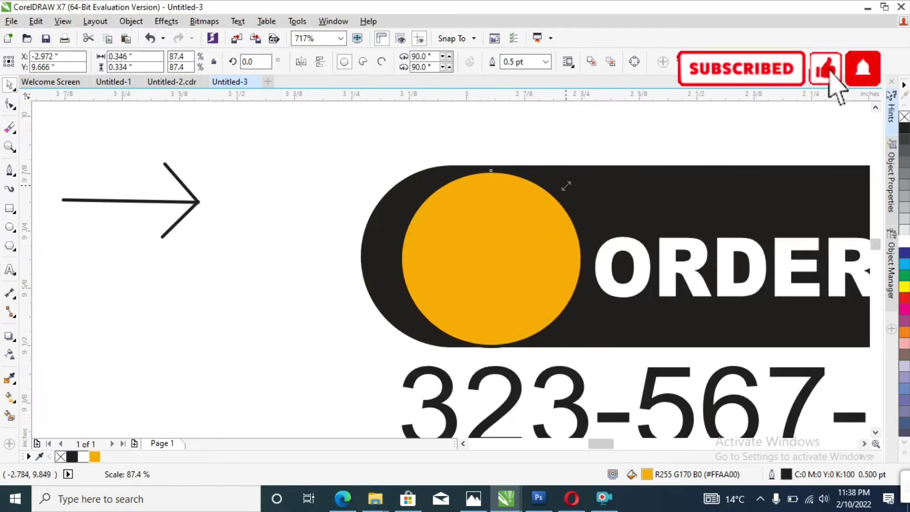
Step: Shrink and centre the orange circle in the pill's end, then place the arrow on it
{"action": "left_click_drag", "start_coordinate": [588, 164], "coordinate": [564, 185]}
{"action": "left_click_drag", "start_coordinate": [501, 287], "coordinate": [492, 283]}
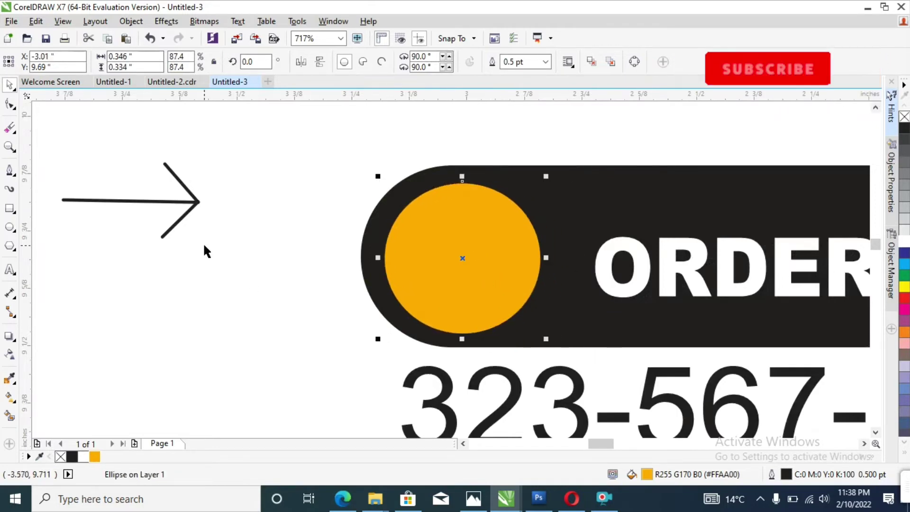
{"action": "scroll", "coordinate": [202, 242], "scroll_direction": "left", "scroll_amount": 2}
{"action": "left_click_drag", "start_coordinate": [279, 205], "coordinate": [304, 209]}
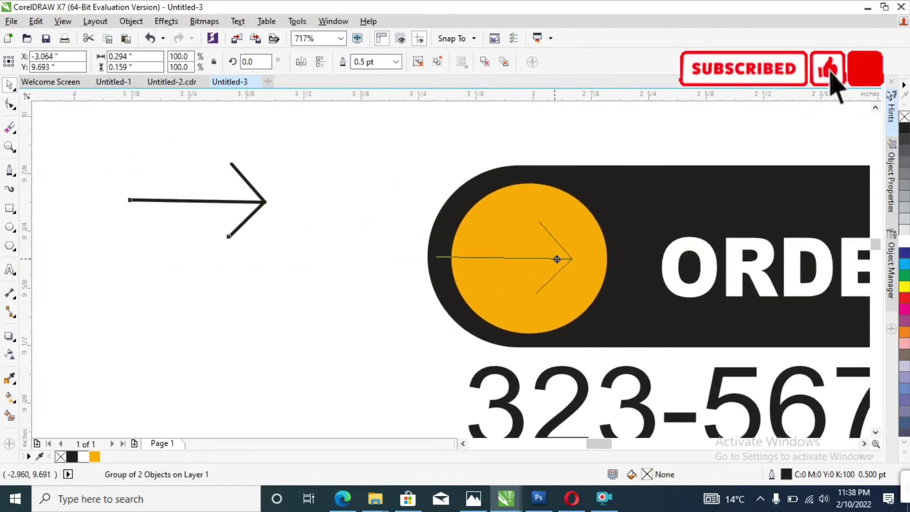
{"action": "left_click_drag", "start_coordinate": [557, 258], "coordinate": [557, 259]}
Step: Thicken the arrow outline to 1.0 pt
{"action": "key", "text": "F2"}
{"action": "left_click", "coordinate": [521, 286]}
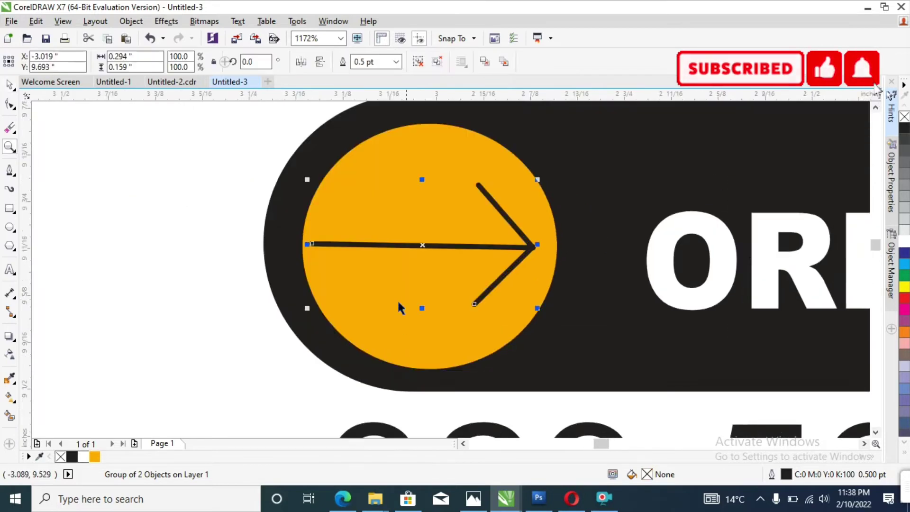
{"action": "left_click", "coordinate": [396, 61]}
{"action": "left_click", "coordinate": [384, 110]}
{"action": "left_click", "coordinate": [396, 61]}
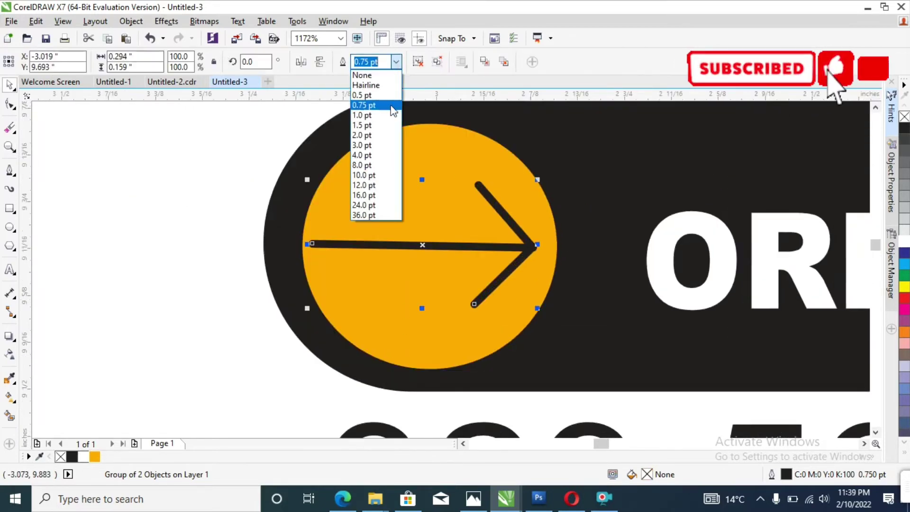
{"action": "left_click", "coordinate": [384, 122]}
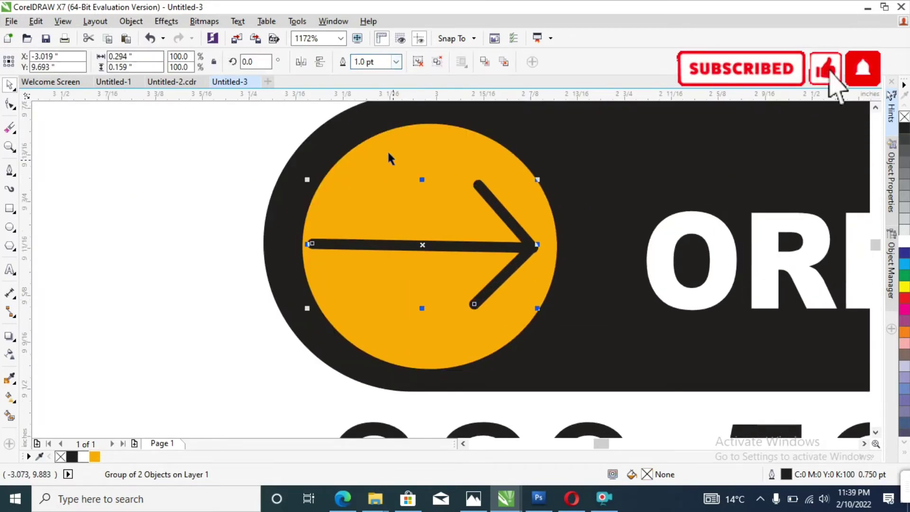
Step: Make the arrow outline white in Outline Pen
{"action": "double_click", "coordinate": [783, 473]}
{"action": "left_click", "coordinate": [387, 128]}
{"action": "left_click", "coordinate": [420, 147]}
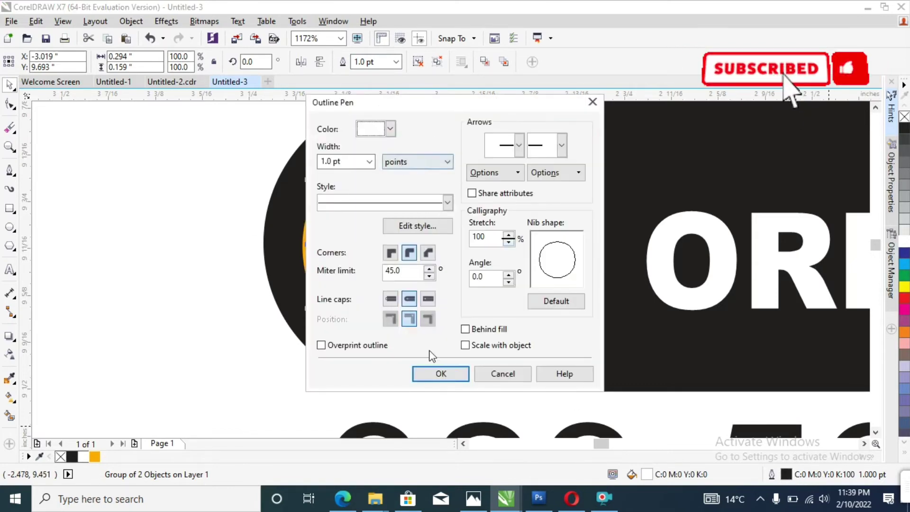
{"action": "left_click", "coordinate": [436, 374]}
Step: Shorten the arrow's horizontal line and shift the arrow group slightly left
{"action": "left_click_drag", "start_coordinate": [308, 243], "coordinate": [339, 244]}
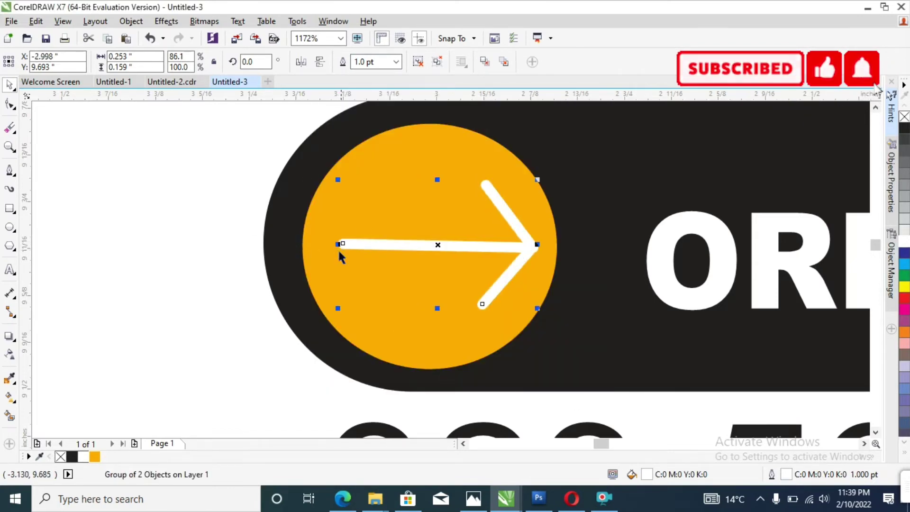
{"action": "scroll", "coordinate": [384, 243], "scroll_direction": "down", "scroll_amount": 2}
{"action": "left_click_drag", "start_coordinate": [539, 261], "coordinate": [530, 260]}
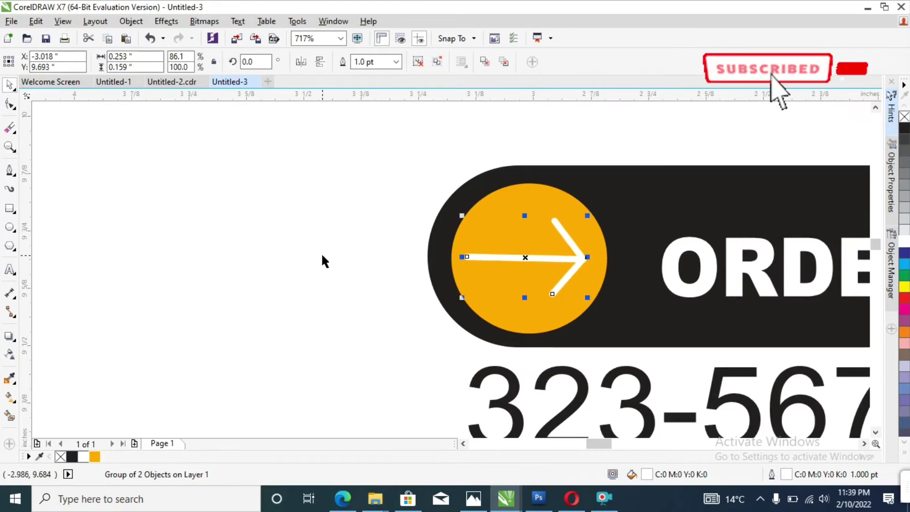
{"action": "scroll", "coordinate": [308, 208], "scroll_direction": "down", "scroll_amount": 3}
{"action": "left_click", "coordinate": [564, 244]}
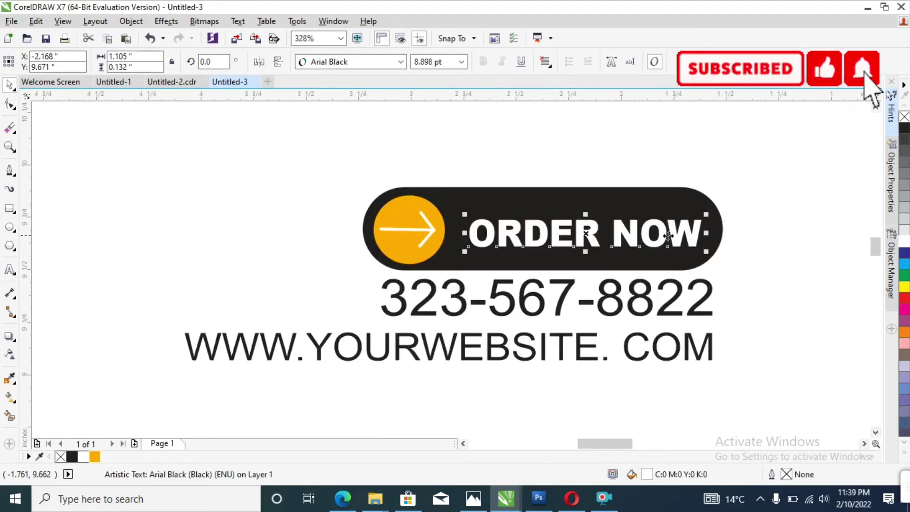
Step: Nudge the ORDER NOW text into place beside the arrow
{"action": "left_click_drag", "start_coordinate": [653, 236], "coordinate": [702, 250]}
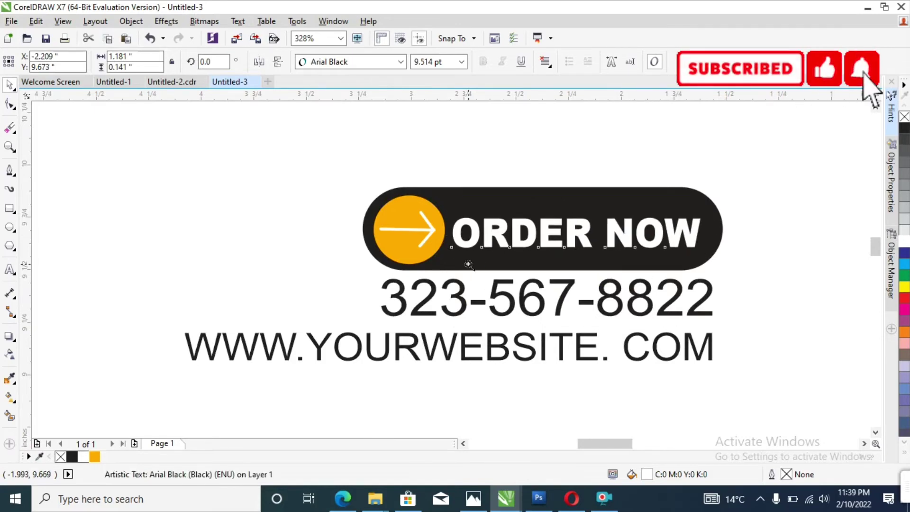
{"action": "scroll", "coordinate": [468, 264], "scroll_direction": "down", "scroll_amount": 2}
{"action": "scroll", "coordinate": [422, 256], "scroll_direction": "down", "scroll_amount": 1}
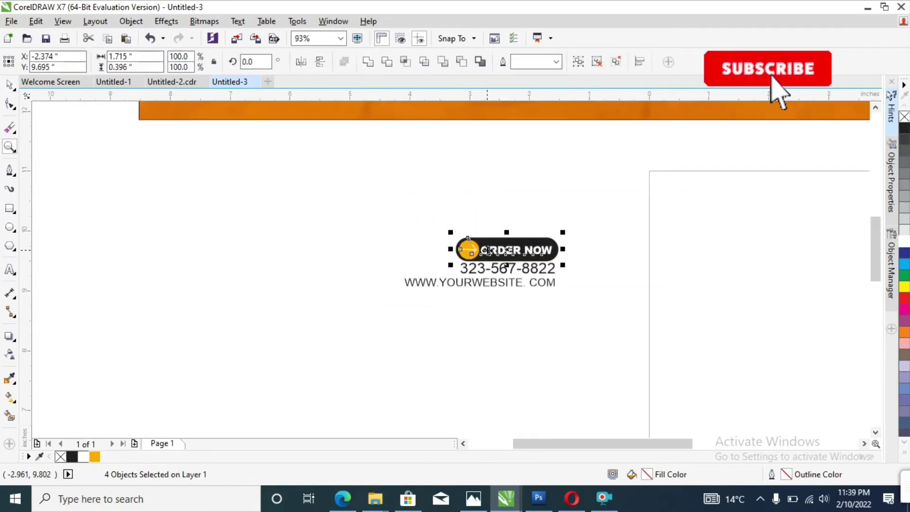
{"action": "scroll", "coordinate": [421, 256], "scroll_direction": "down", "scroll_amount": 1}
Step: Move the ORDER NOW button onto the orange strip, enlarge it, and set it under the tagline
{"action": "left_click_drag", "start_coordinate": [478, 263], "coordinate": [448, 152]}
{"action": "scroll", "coordinate": [450, 189], "scroll_direction": "down", "scroll_amount": 1}
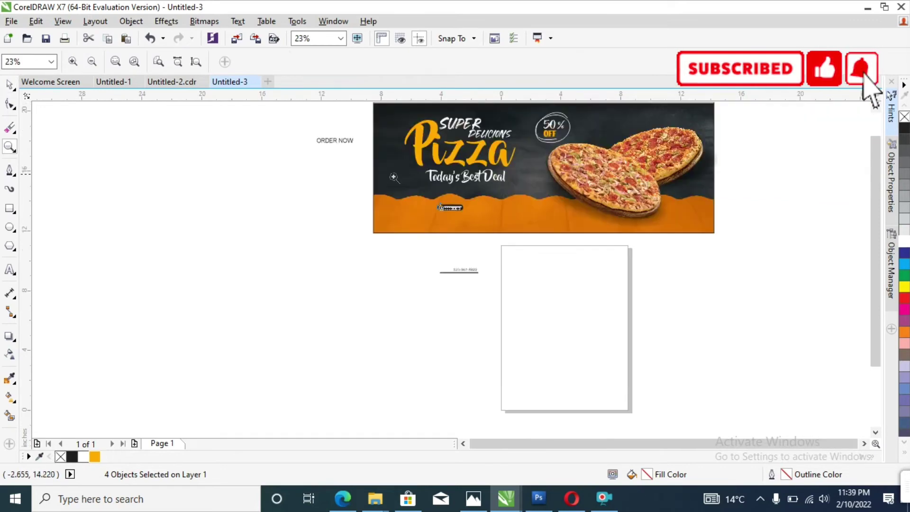
{"action": "scroll", "coordinate": [455, 284], "scroll_direction": "up", "scroll_amount": 3}
{"action": "mouse_move", "coordinate": [457, 299]}
{"action": "left_mouse_down"}
{"action": "mouse_move", "coordinate": [518, 325]}
{"action": "mouse_move", "coordinate": [458, 282]}
{"action": "left_mouse_up"}
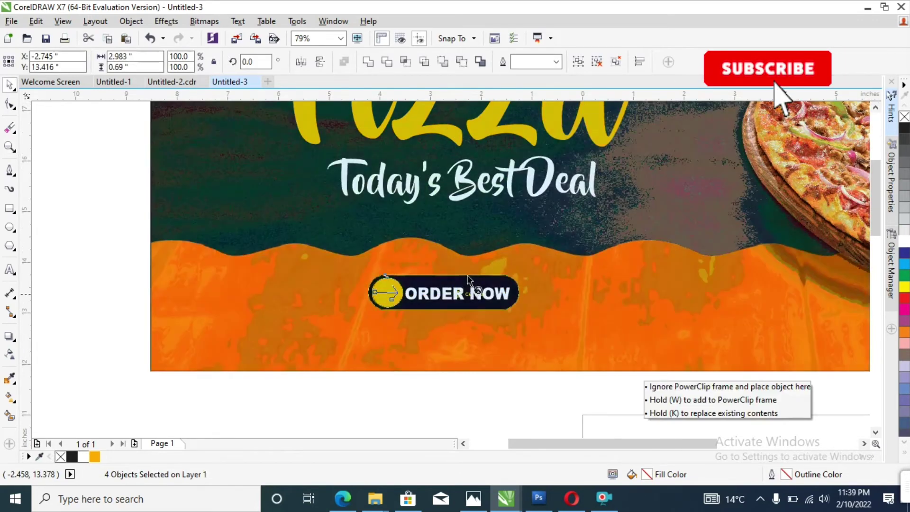
{"action": "key", "text": "z"}
{"action": "scroll", "coordinate": [458, 282], "scroll_direction": "down", "scroll_amount": 2}
{"action": "scroll", "coordinate": [488, 227], "scroll_direction": "up", "scroll_amount": 1}
{"action": "key", "text": "space"}
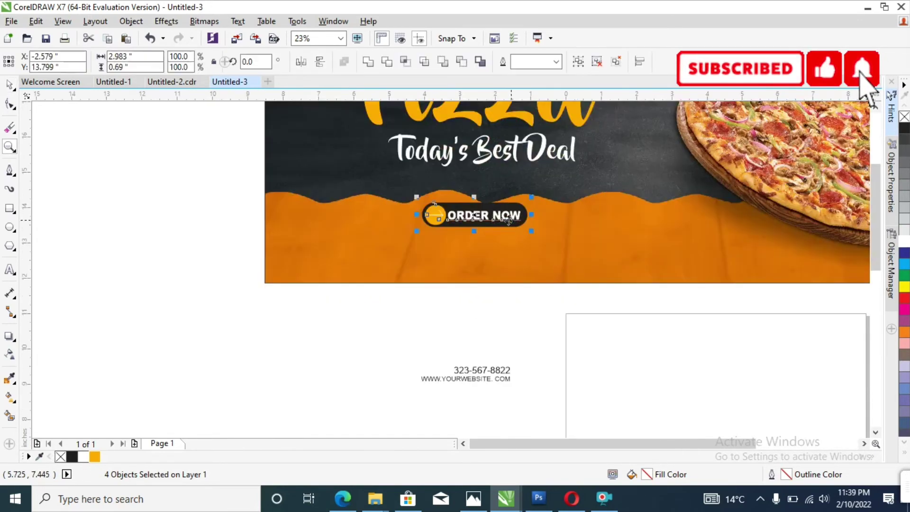
{"action": "left_click_drag", "start_coordinate": [484, 216], "coordinate": [485, 226]}
Step: Move the phone and website text up and centre-align it
{"action": "left_click_drag", "start_coordinate": [474, 374], "coordinate": [474, 315]}
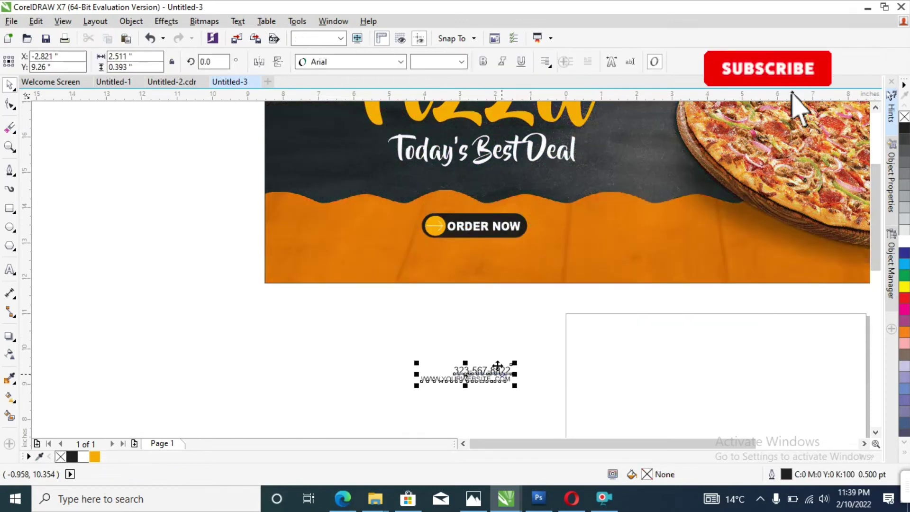
{"action": "left_click", "coordinate": [546, 62]}
{"action": "left_click", "coordinate": [554, 107]}
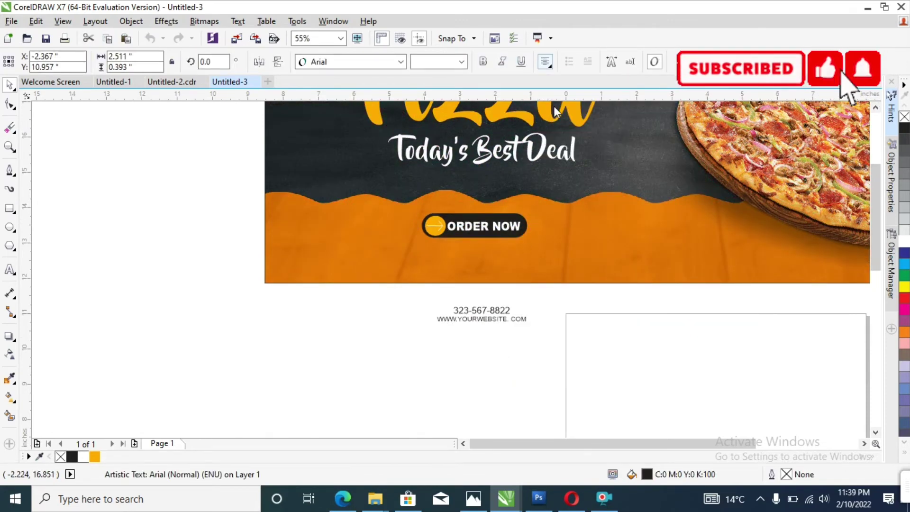
{"action": "scroll", "coordinate": [498, 304], "scroll_direction": "up", "scroll_amount": 2}
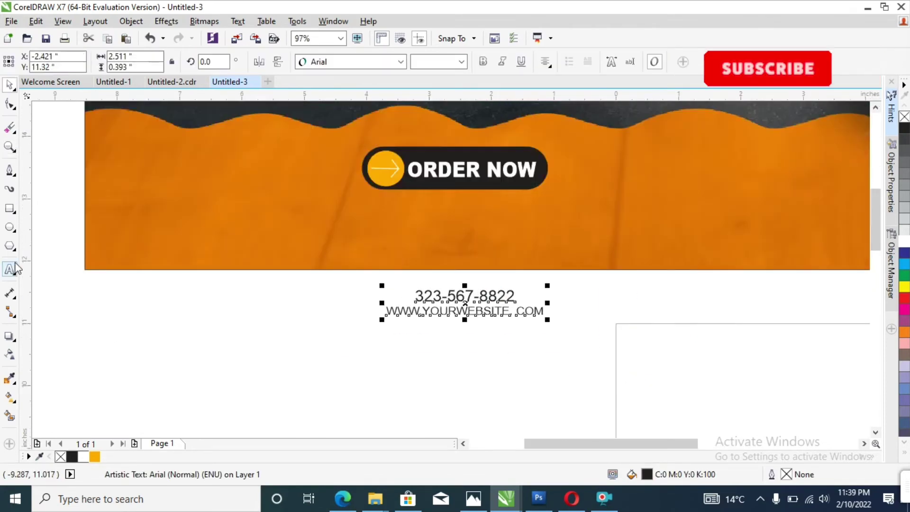
Step: Set the phone number in Hamish and the website line in Calibri
{"action": "left_click", "coordinate": [14, 268]}
{"action": "left_click", "coordinate": [516, 296]}
{"action": "left_click_drag", "start_coordinate": [516, 296], "coordinate": [414, 297]}
{"action": "left_click", "coordinate": [401, 62]}
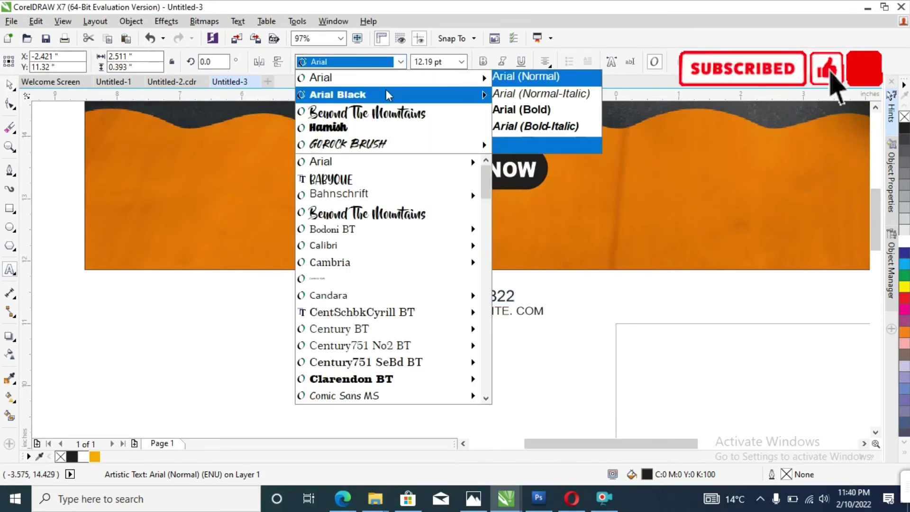
{"action": "left_click", "coordinate": [374, 127]}
{"action": "left_click_drag", "start_coordinate": [544, 311], "coordinate": [386, 311]}
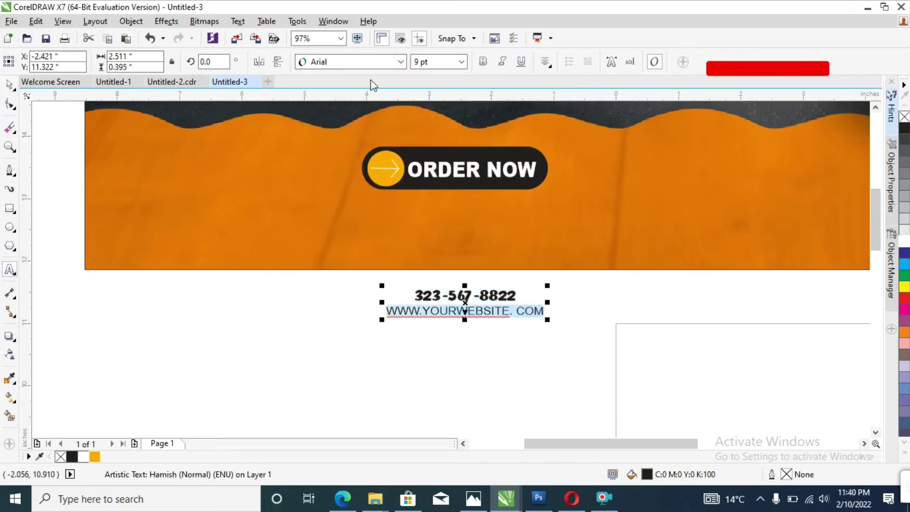
{"action": "left_click", "coordinate": [400, 62]}
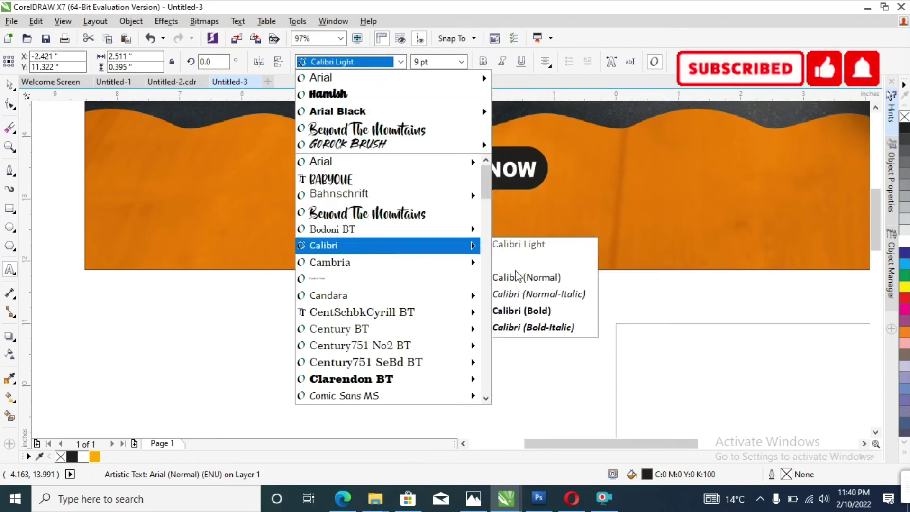
{"action": "left_click", "coordinate": [371, 247]}
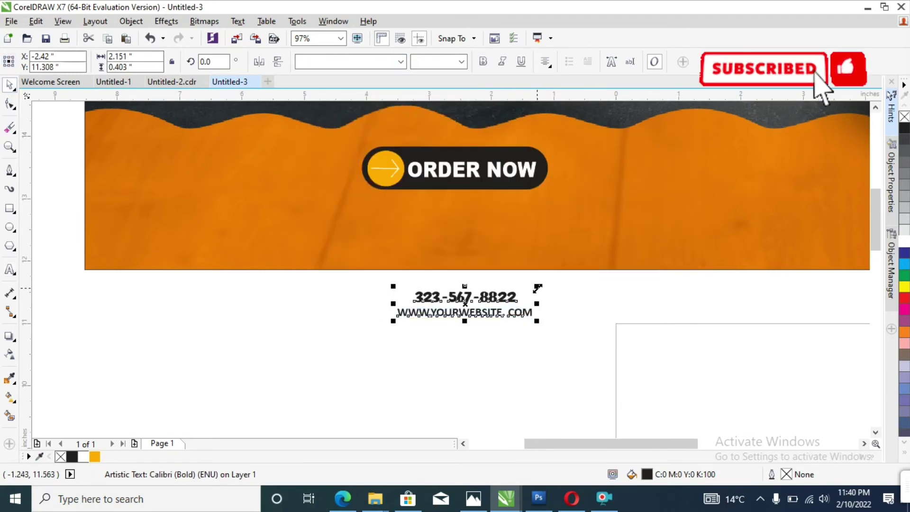
Step: Move the contact text onto the orange strip and colour it white
{"action": "left_click_drag", "start_coordinate": [465, 303], "coordinate": [486, 221]}
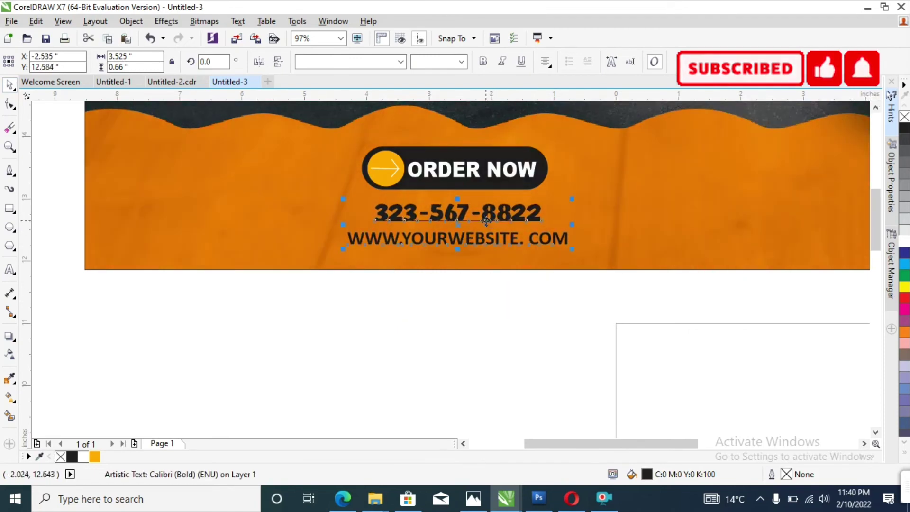
{"action": "left_click", "coordinate": [904, 243]}
{"action": "left_click", "coordinate": [481, 325]}
Step: Zoom in on the arrow and set its outline width to 2 pt
{"action": "key", "text": "z"}
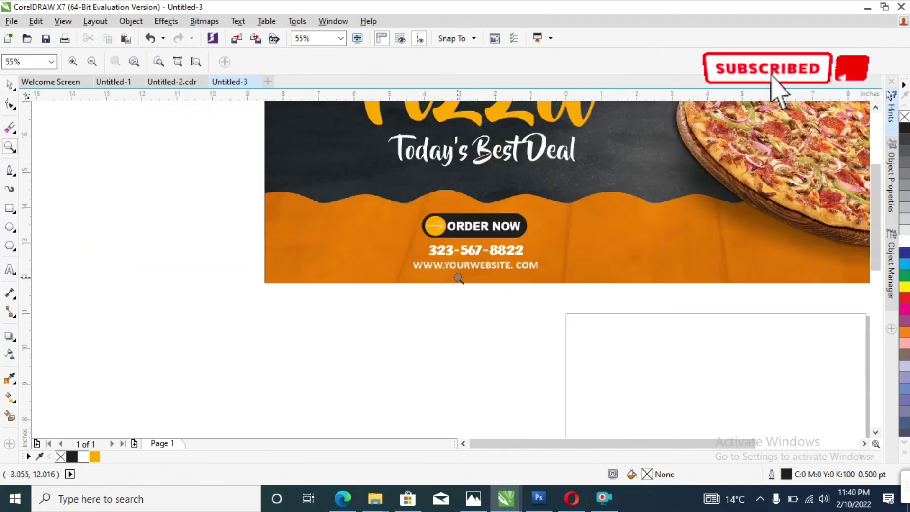
{"action": "left_click", "coordinate": [522, 277]}
{"action": "left_click_drag", "start_coordinate": [315, 204], "coordinate": [419, 249]}
{"action": "key", "text": "space"}
{"action": "left_click", "coordinate": [348, 237]}
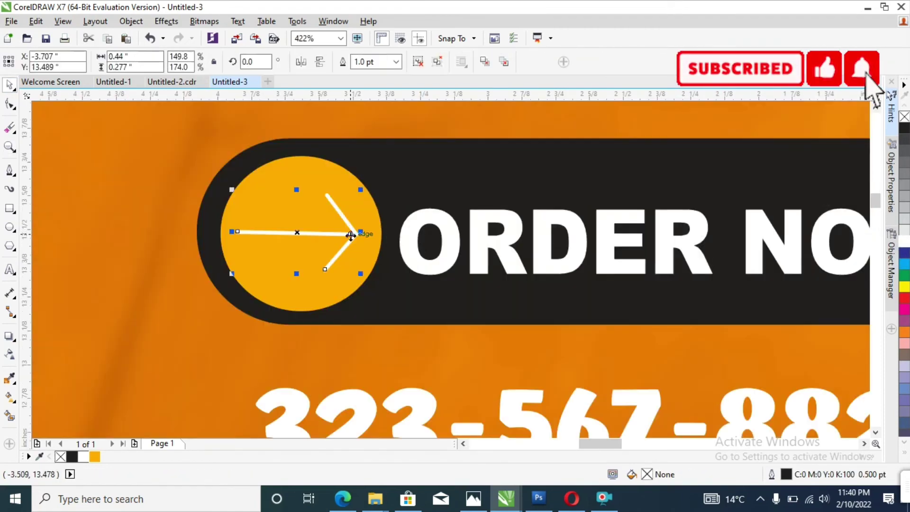
{"action": "left_click", "coordinate": [395, 65]}
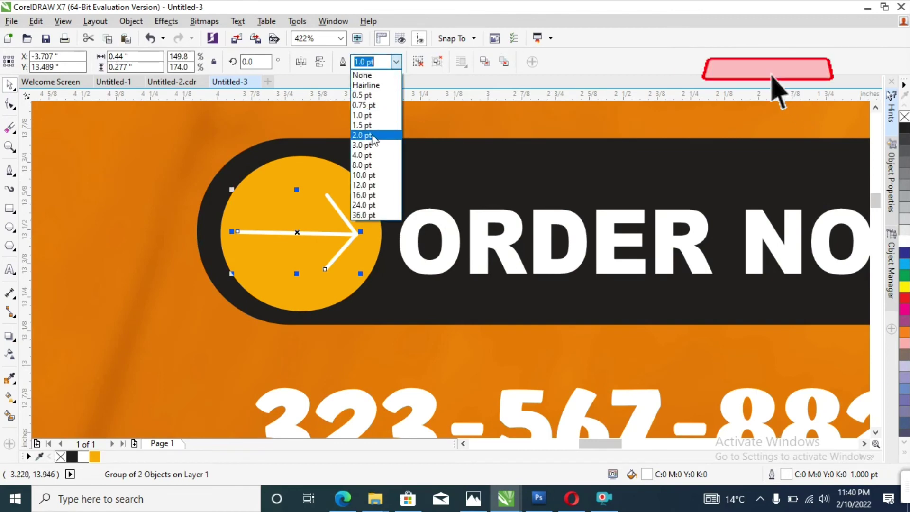
{"action": "left_click", "coordinate": [361, 135]}
{"action": "scroll", "coordinate": [490, 337], "scroll_direction": "down", "scroll_amount": 2}
{"action": "scroll", "coordinate": [490, 337], "scroll_direction": "down", "scroll_amount": 2}
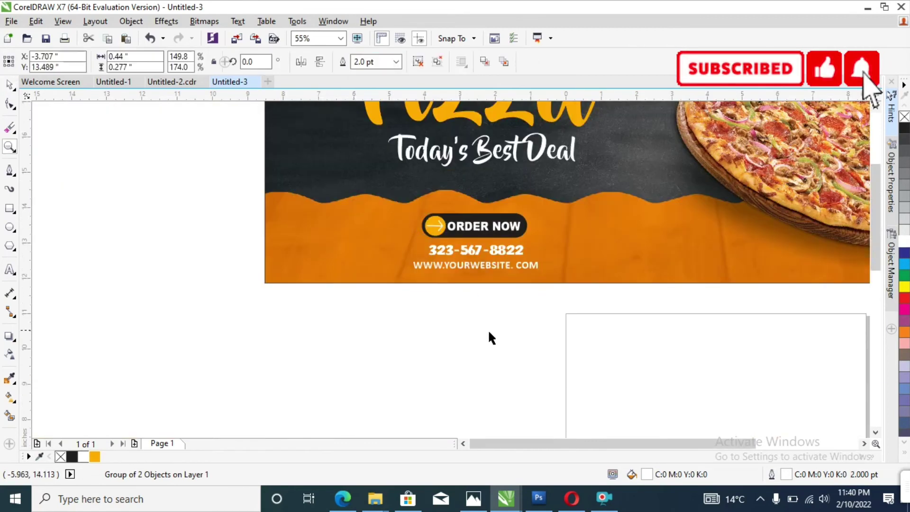
Step: Thicken the arrow outline to 3 pt, then try 4 pt
{"action": "key", "text": "z"}
{"action": "left_click_drag", "start_coordinate": [332, 199], "coordinate": [581, 321]}
{"action": "left_click_drag", "start_coordinate": [292, 134], "coordinate": [499, 250]}
{"action": "key", "text": "space"}
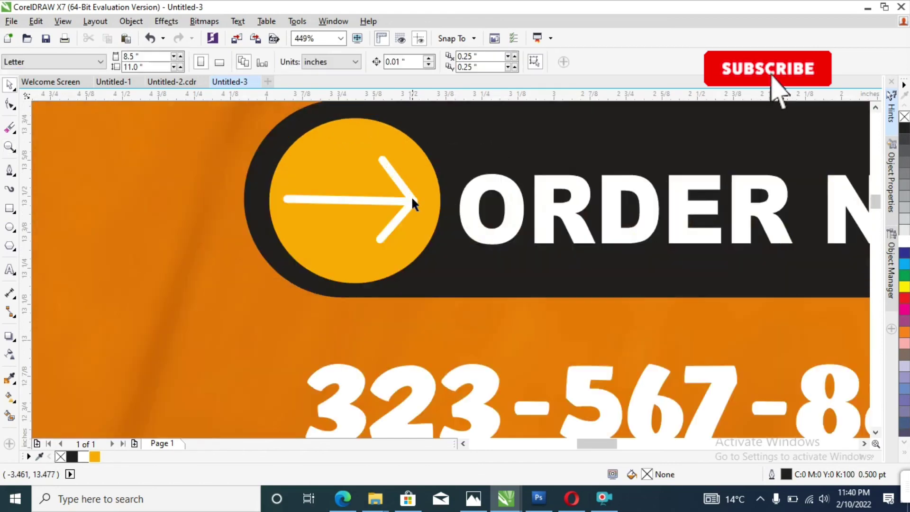
{"action": "left_click", "coordinate": [406, 197]}
{"action": "left_click", "coordinate": [395, 61]}
{"action": "left_click", "coordinate": [378, 145]}
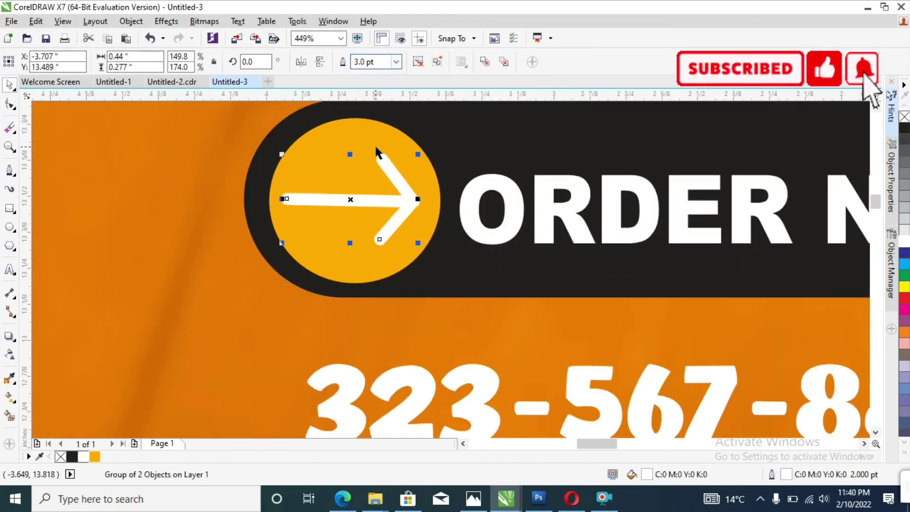
{"action": "left_click", "coordinate": [396, 62]}
{"action": "left_click", "coordinate": [379, 153]}
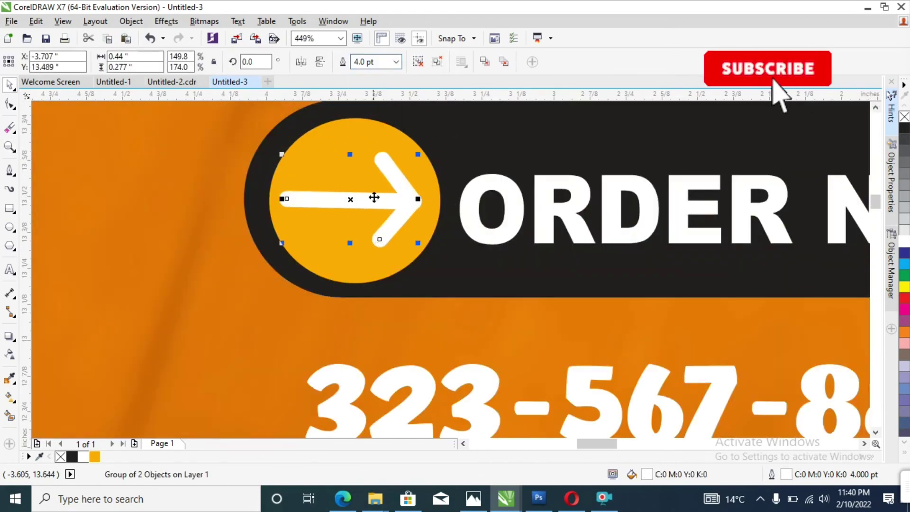
Step: Set the arrow outline back to 3 pt and zoom out to the whole banner
{"action": "key", "text": "z"}
{"action": "right_click", "coordinate": [361, 227]}
{"action": "left_click_drag", "start_coordinate": [285, 126], "coordinate": [441, 232]}
{"action": "key", "text": "space"}
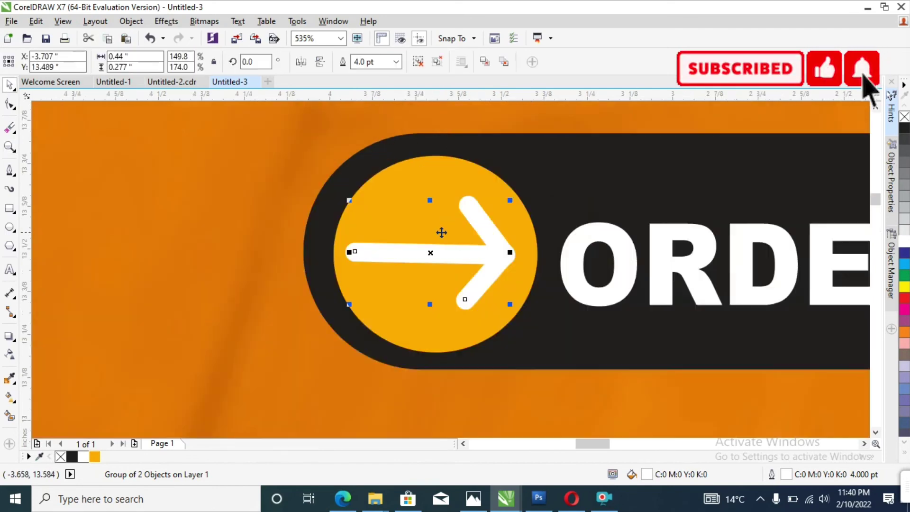
{"action": "left_click", "coordinate": [396, 62]}
{"action": "left_click", "coordinate": [379, 145]}
{"action": "key", "text": "z"}
{"action": "right_click", "coordinate": [334, 134]}
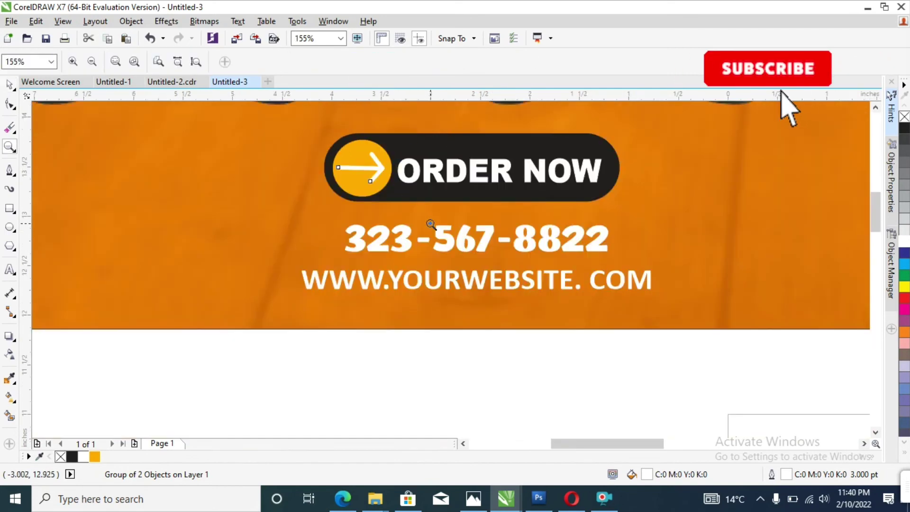
{"action": "right_click", "coordinate": [471, 318]}
{"action": "key", "text": "z"}
{"action": "right_click", "coordinate": [461, 279]}
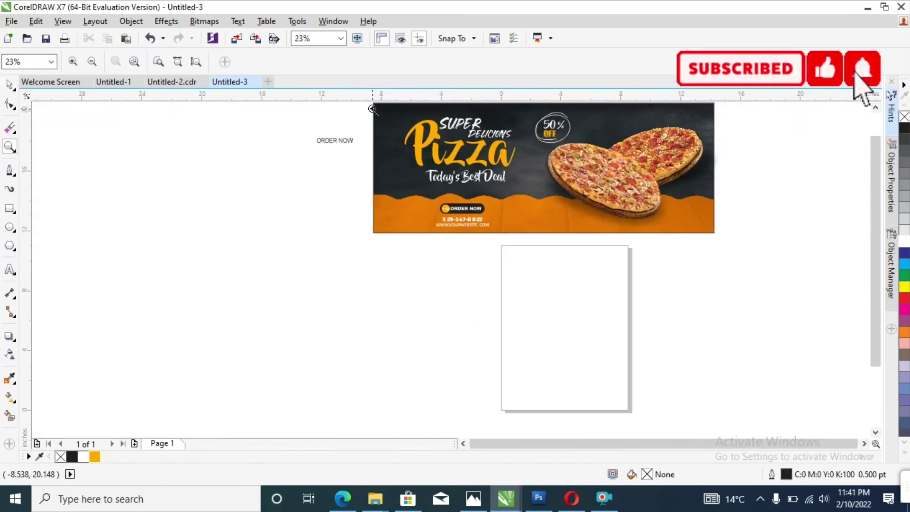
Step: Zoom to the finished banner, deselect everything, and show it in F9 full-screen preview
{"action": "left_click_drag", "start_coordinate": [692, 214], "coordinate": [366, 143]}
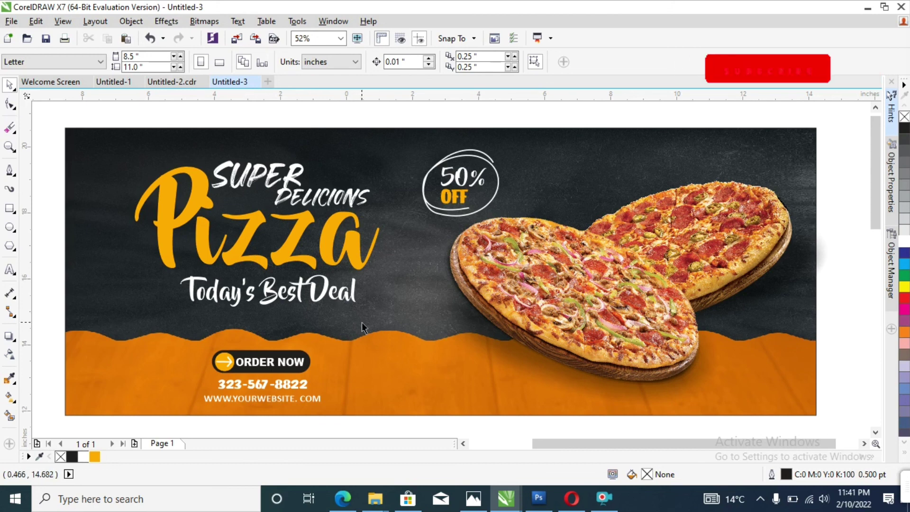
{"action": "left_click_drag", "start_coordinate": [189, 333], "coordinate": [192, 333]}
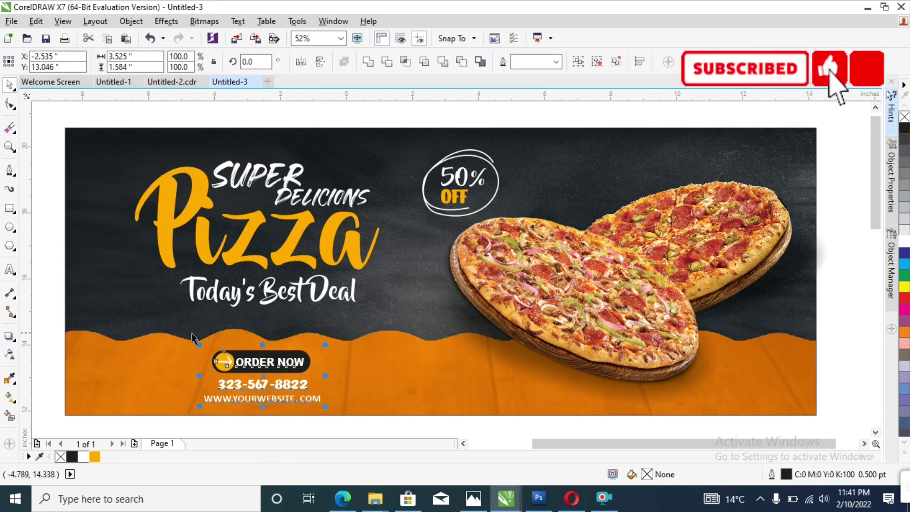
{"action": "key", "text": "Escape"}
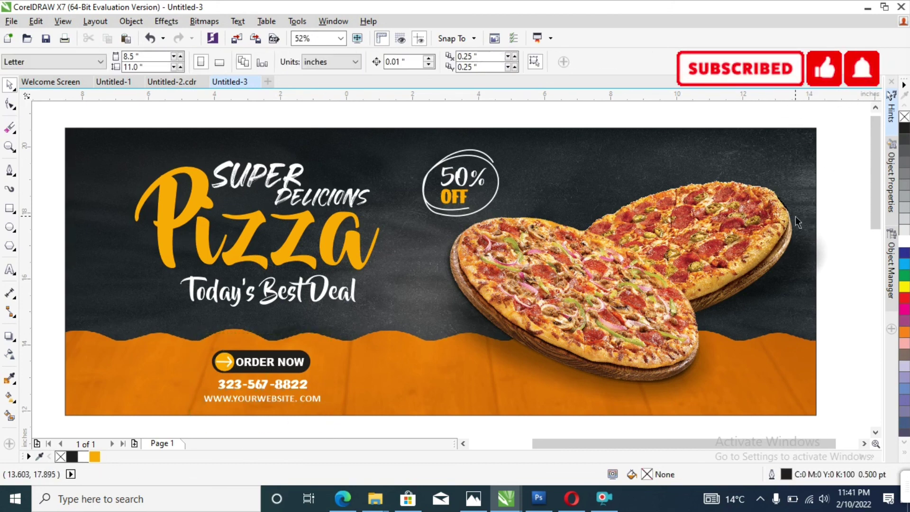
{"action": "key", "text": "F9"}
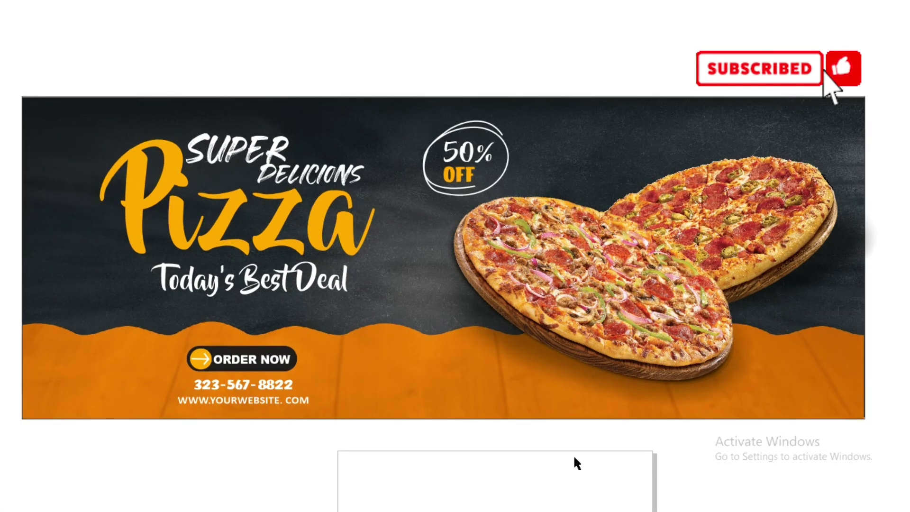